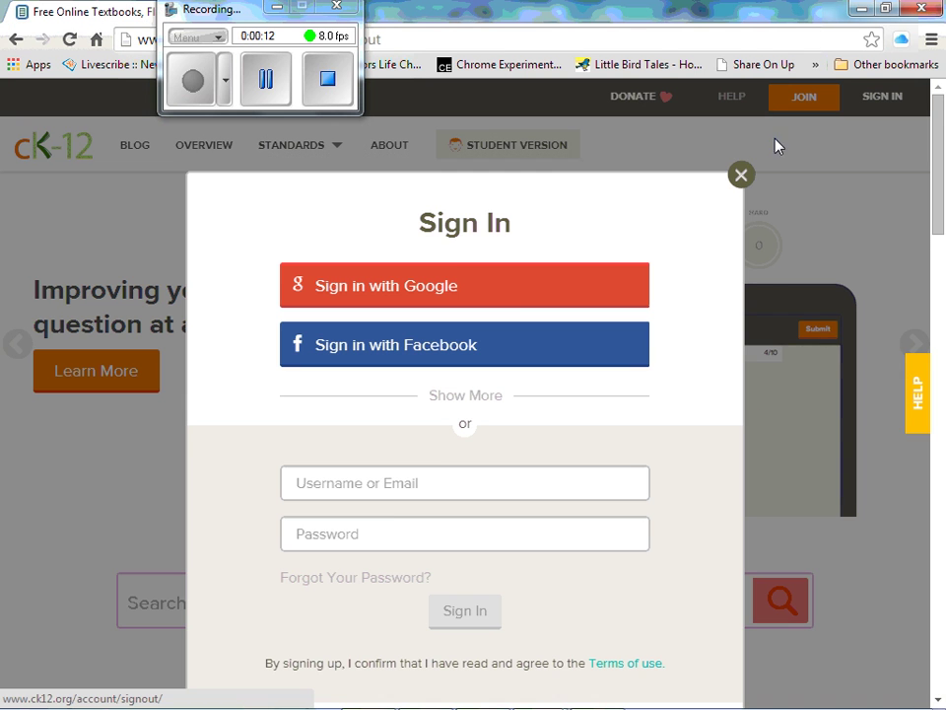
- Sign in to the CK-12 account with the account e-mail and password
{"action": "left_click", "coordinate": [397, 483]}
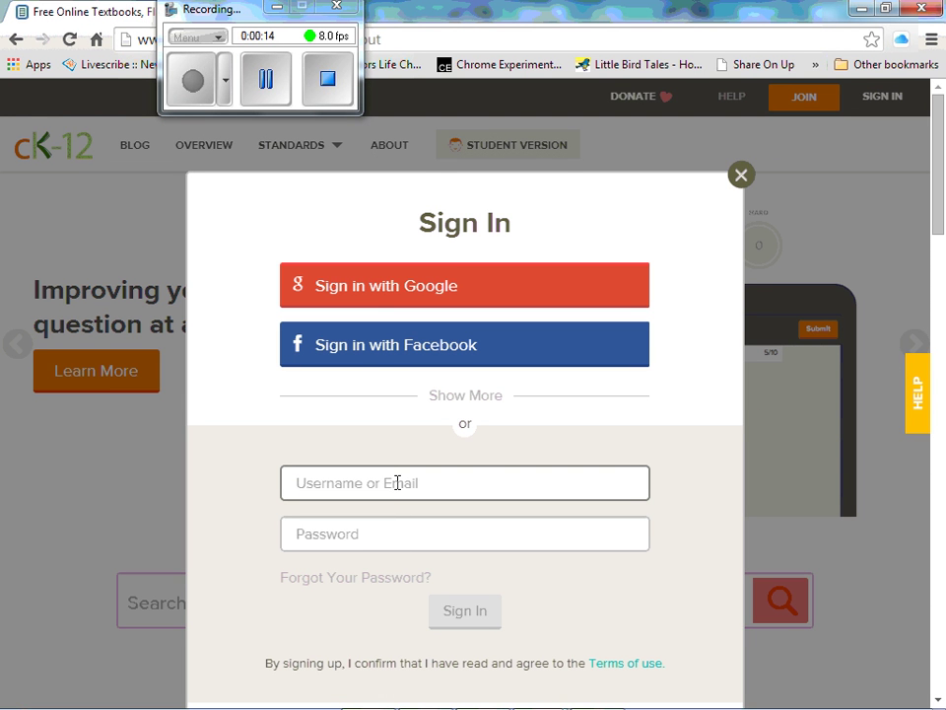
{"action": "type", "text": "r"}
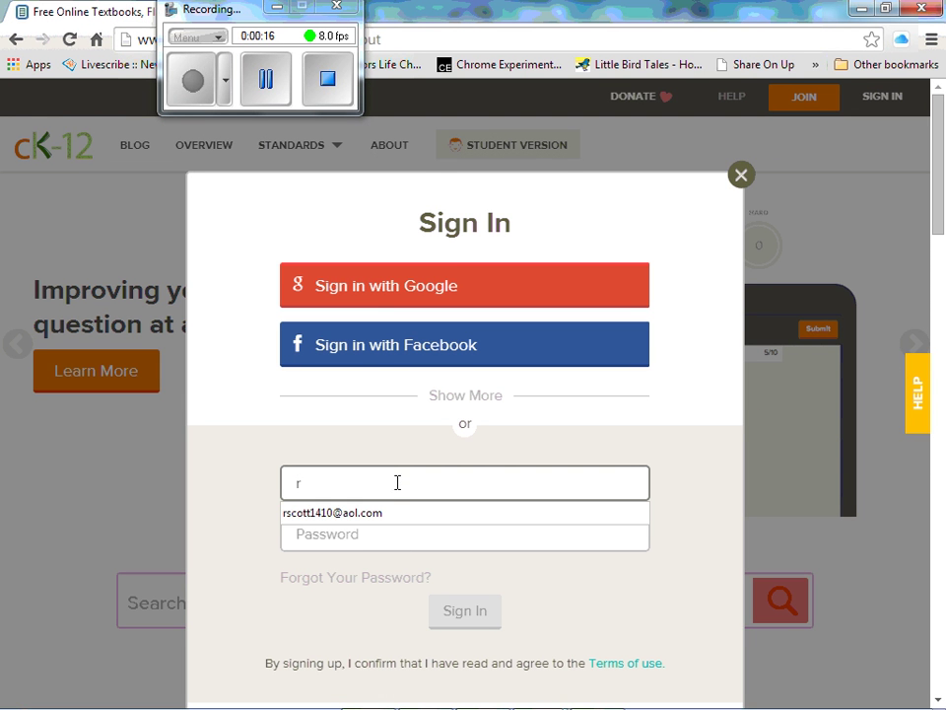
{"action": "left_click", "coordinate": [389, 513]}
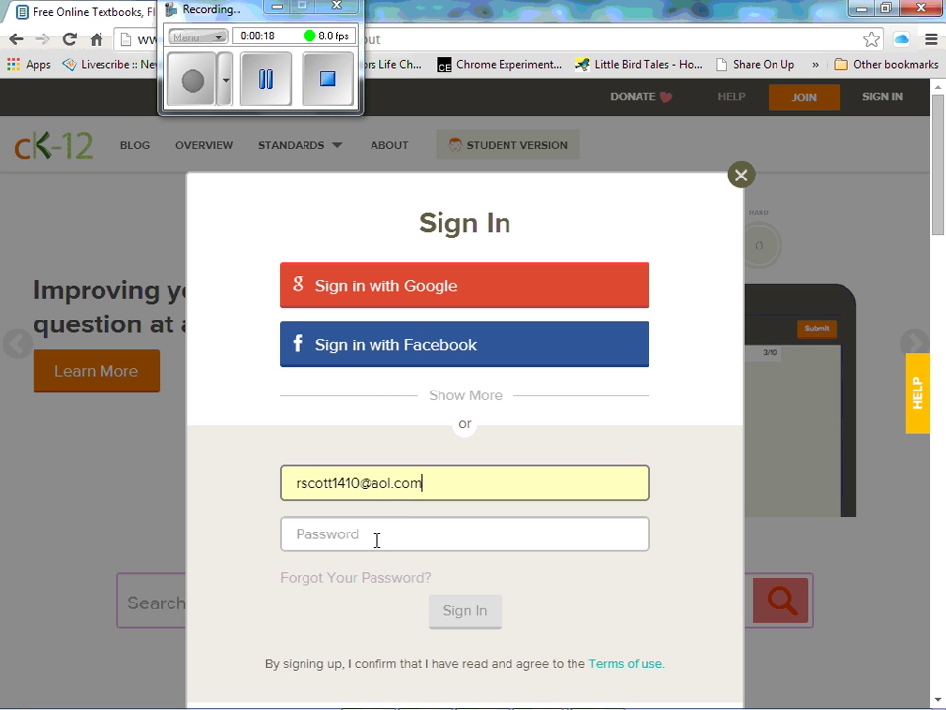
{"action": "left_click", "coordinate": [376, 539]}
{"action": "type", "text": "••"}
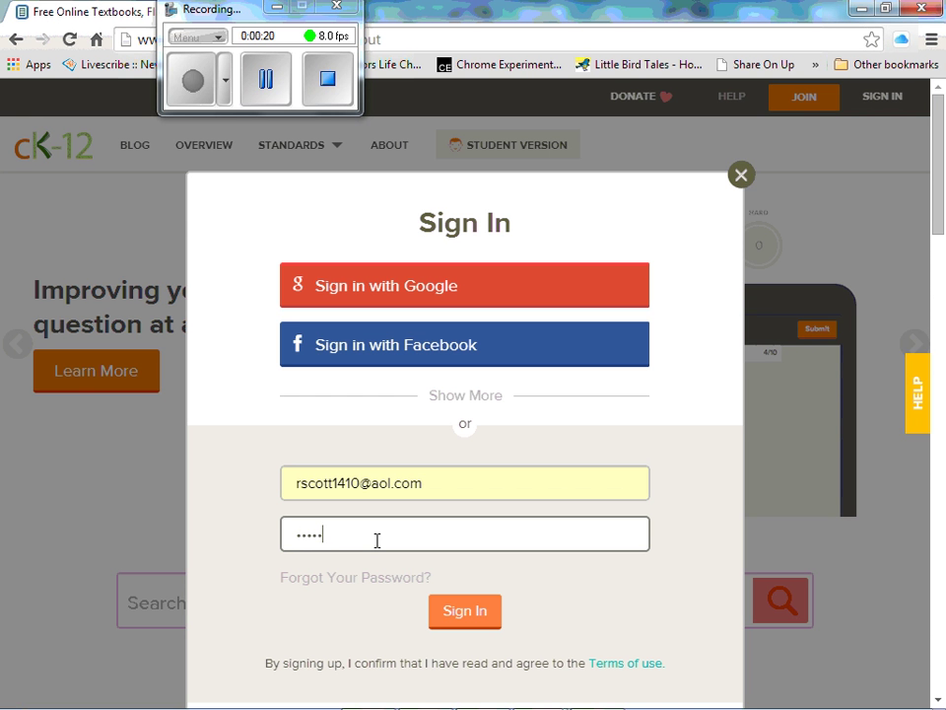
{"action": "left_click", "coordinate": [469, 617]}
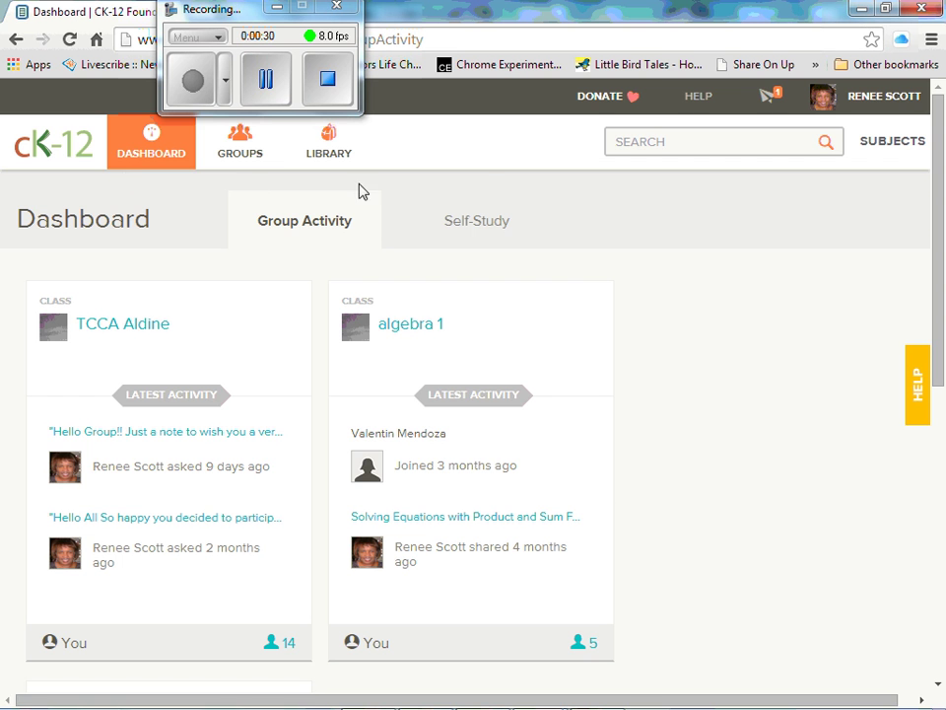
- Review the Groups page and the Library's saved resources, and try placing the Add to CK-12 button on the browser's bookmarks bar
{"action": "left_click", "coordinate": [243, 163]}
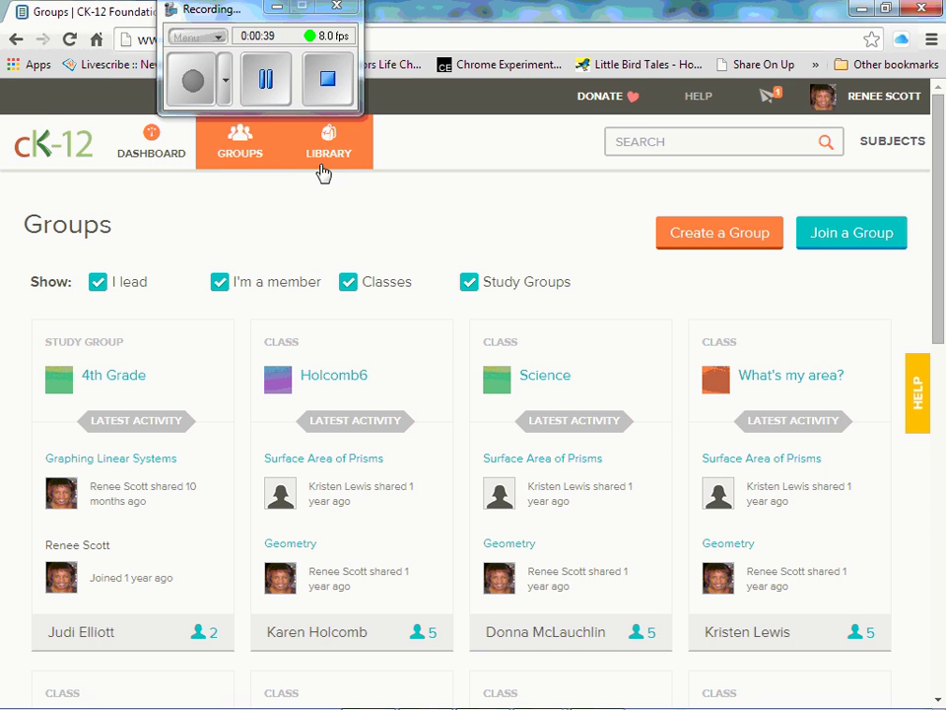
{"action": "left_click", "coordinate": [324, 169]}
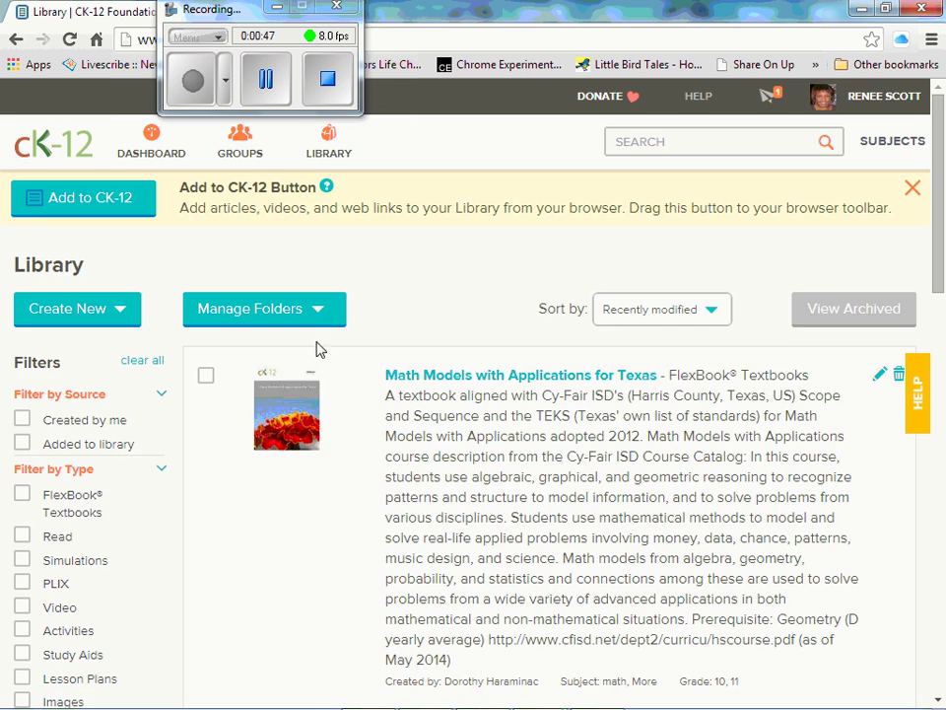
{"action": "scroll", "coordinate": [326, 365], "scroll_direction": "down", "scroll_amount": 5}
{"action": "scroll", "coordinate": [342, 393], "scroll_direction": "down", "scroll_amount": 7}
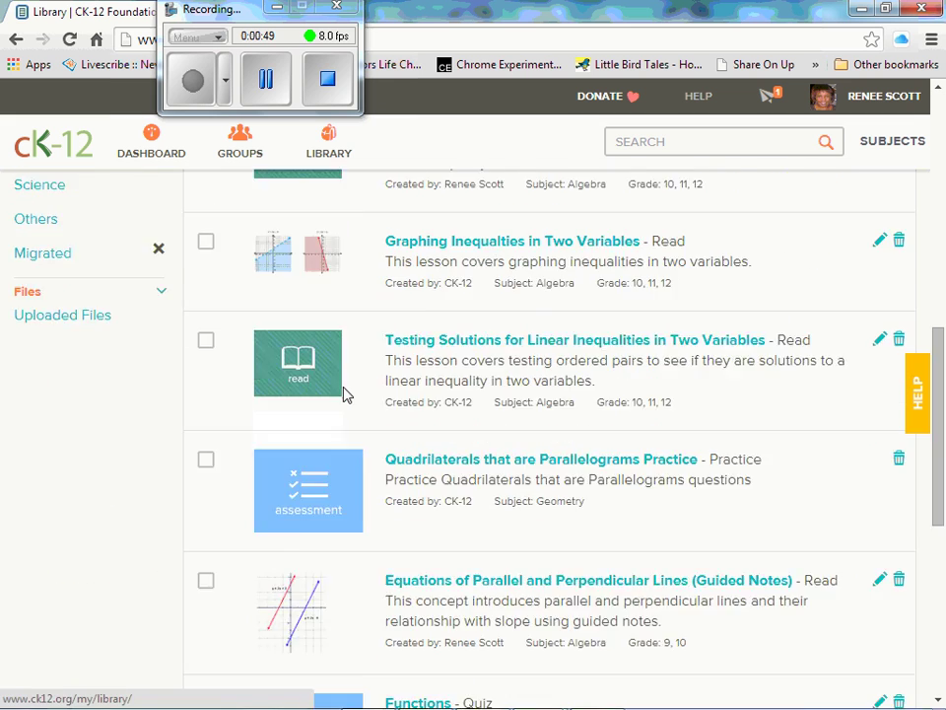
{"action": "scroll", "coordinate": [345, 393], "scroll_direction": "down", "scroll_amount": 2}
{"action": "scroll", "coordinate": [344, 394], "scroll_direction": "up", "scroll_amount": 12}
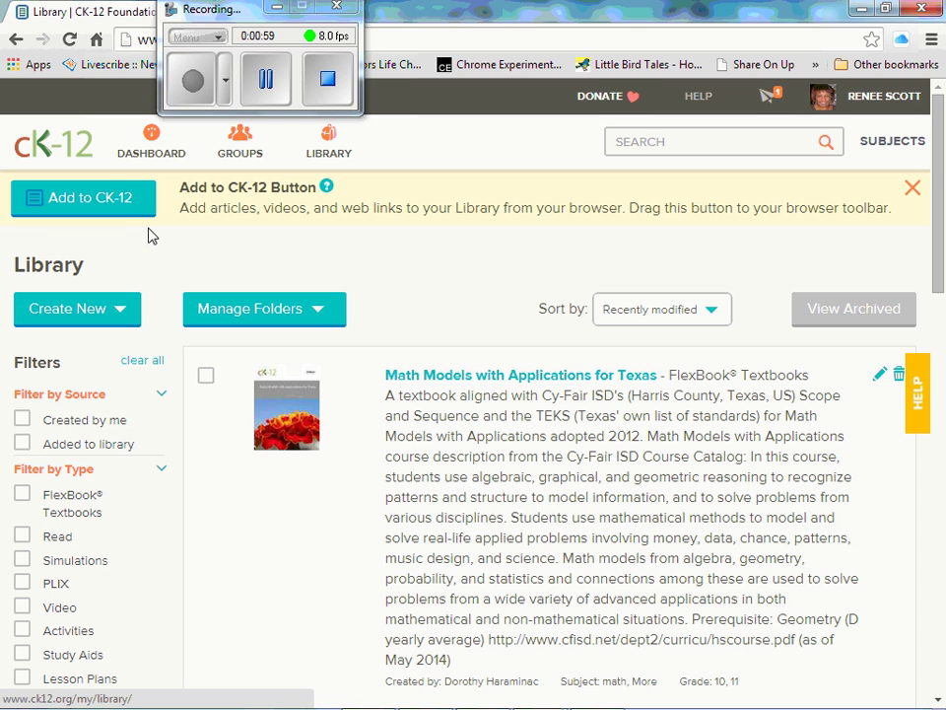
{"action": "left_click_drag", "start_coordinate": [121, 201], "coordinate": [553, 74]}
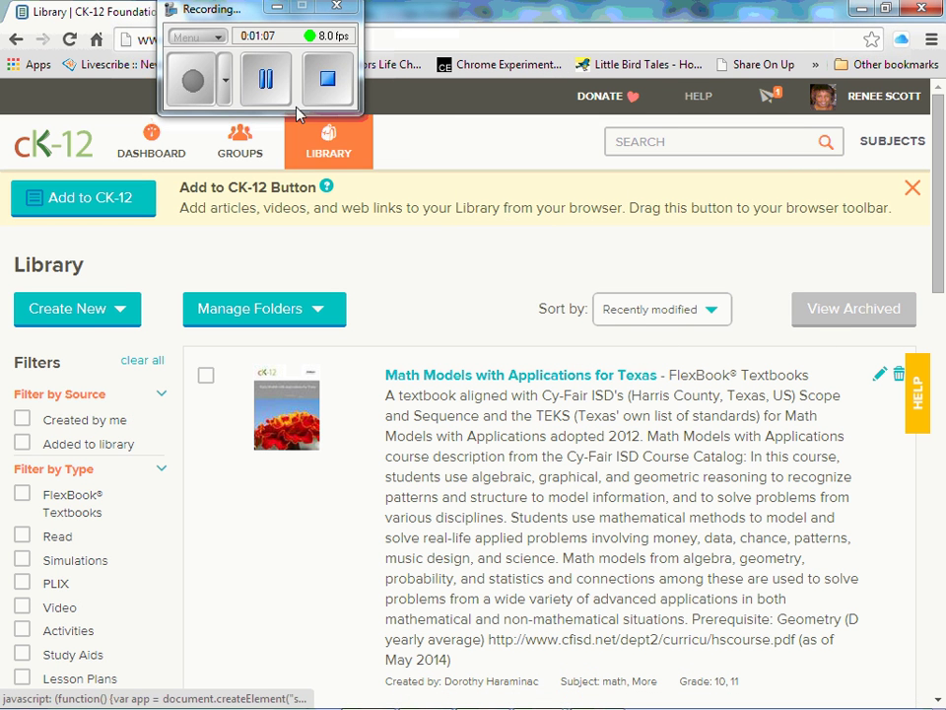
- Search the CK-12 site for "systems of equations"
{"action": "left_click", "coordinate": [676, 141]}
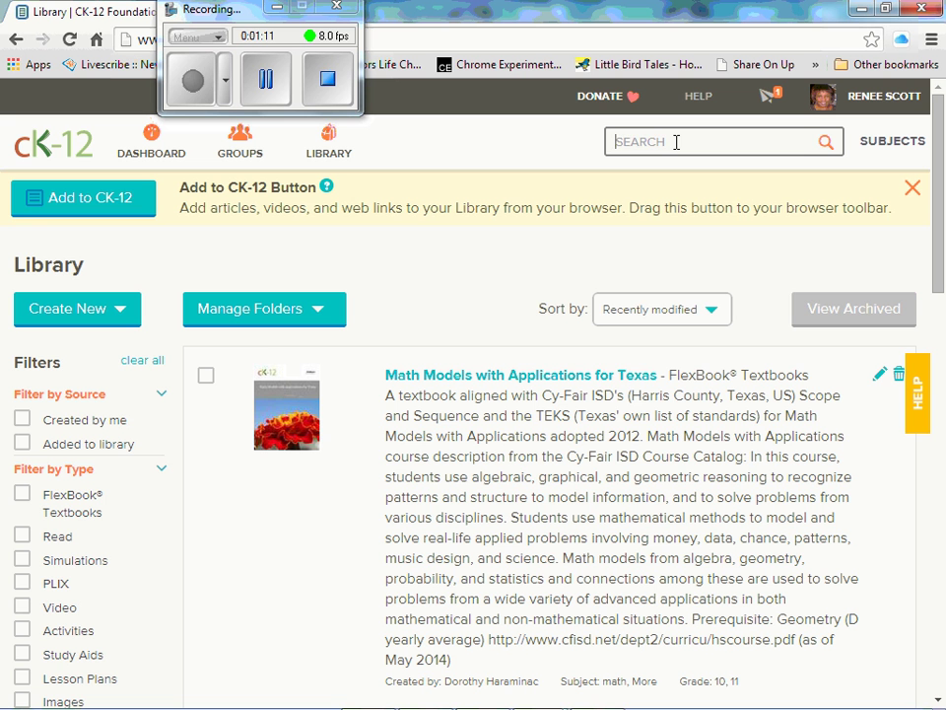
{"action": "type", "text": "systems of equations"}
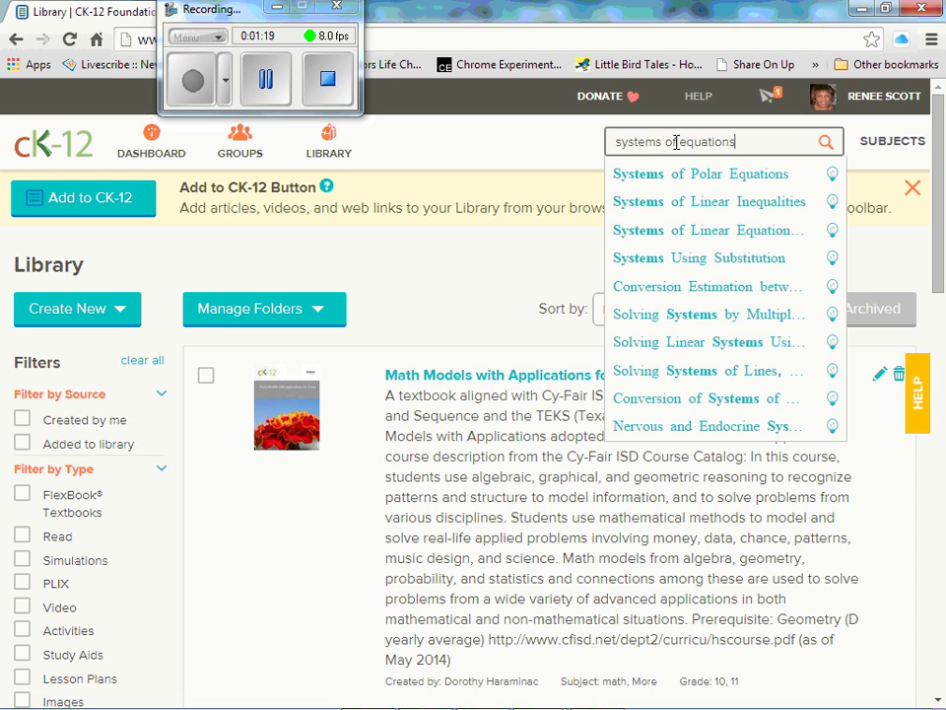
{"action": "key", "text": "Return"}
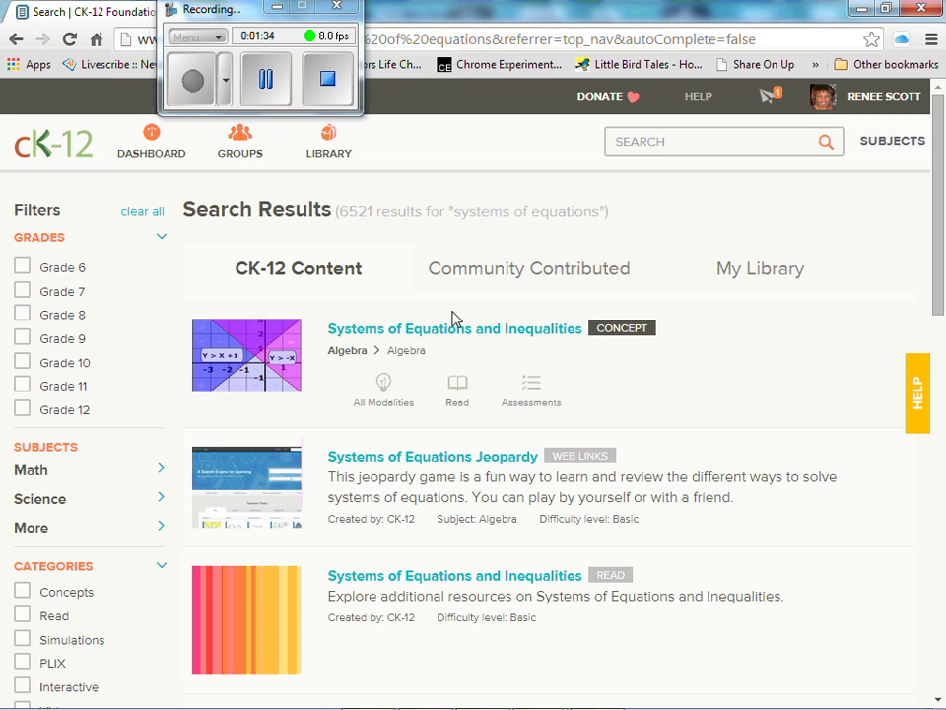
- Open the featured Read lesson of the Systems of Equations and Inequalities concept from the search results
{"action": "left_click", "coordinate": [457, 396]}
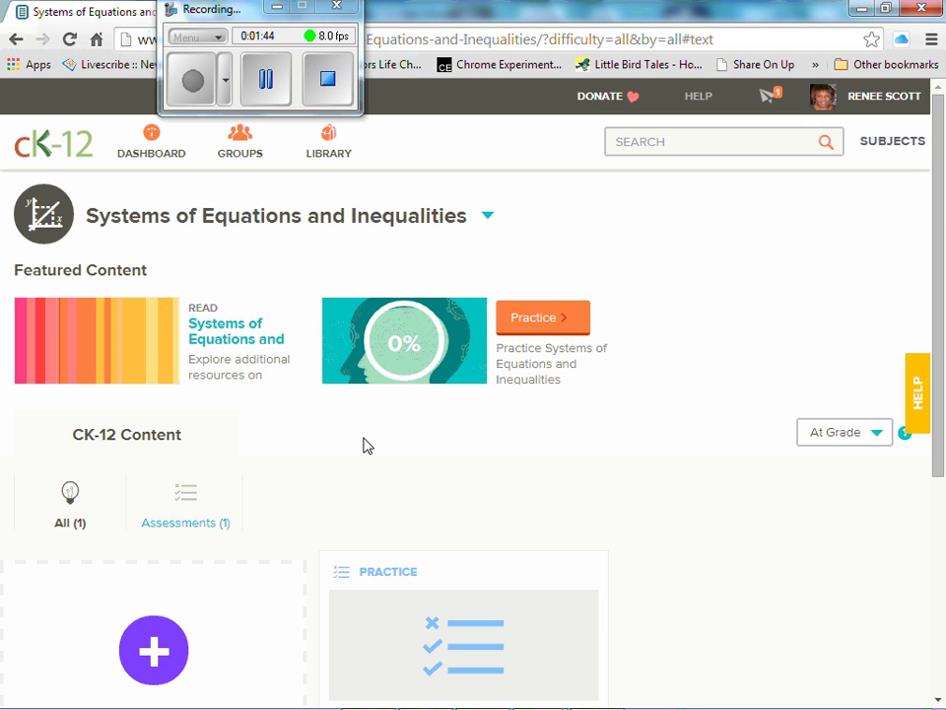
{"action": "scroll", "coordinate": [363, 445], "scroll_direction": "down", "scroll_amount": 2}
{"action": "scroll", "coordinate": [369, 440], "scroll_direction": "down", "scroll_amount": 2}
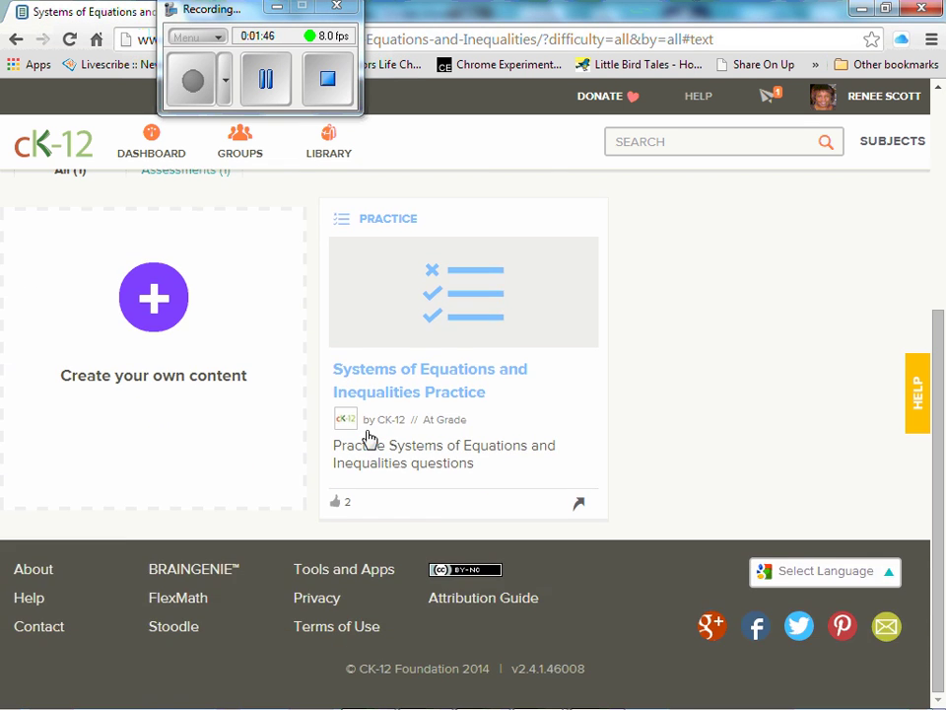
{"action": "scroll", "coordinate": [318, 428], "scroll_direction": "up", "scroll_amount": 3}
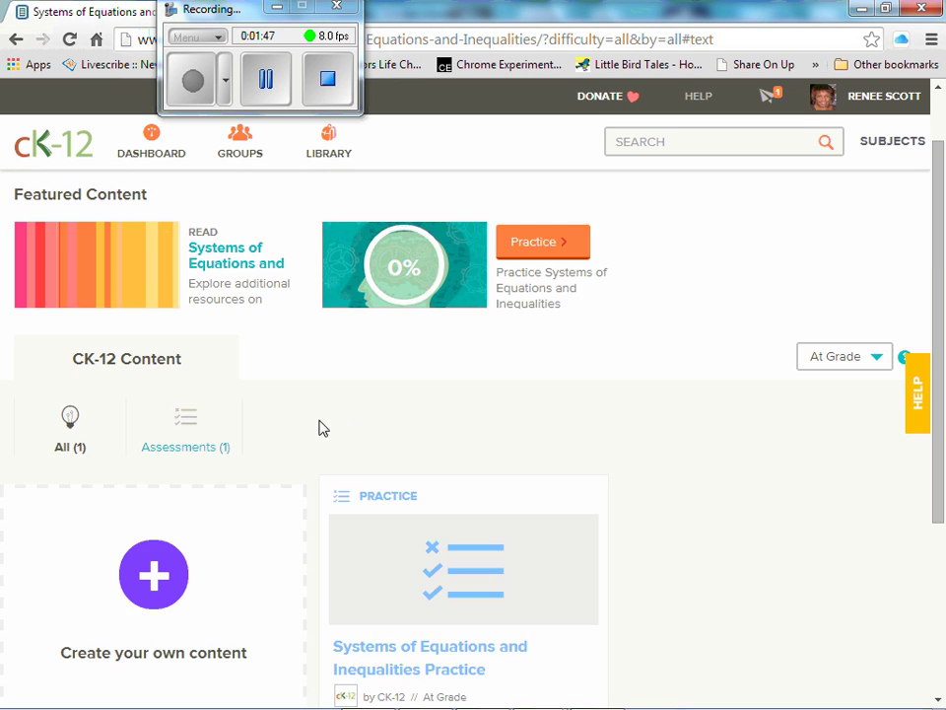
{"action": "left_click", "coordinate": [237, 269]}
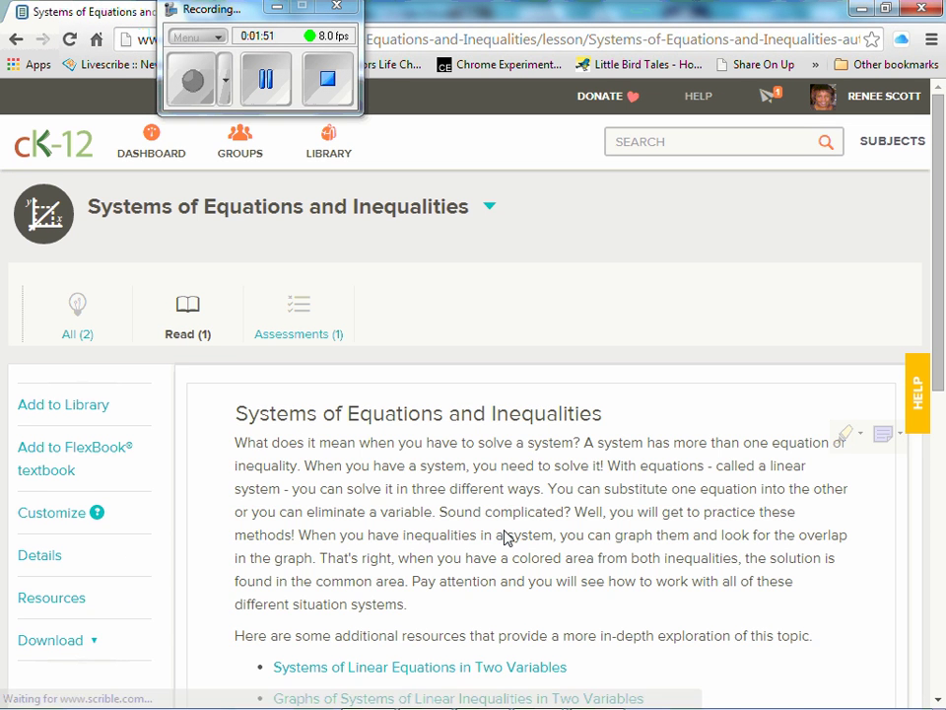
- Look over the Systems of Equations and Inequalities lesson and add it to the Library
{"action": "scroll", "coordinate": [509, 508], "scroll_direction": "down", "scroll_amount": 3}
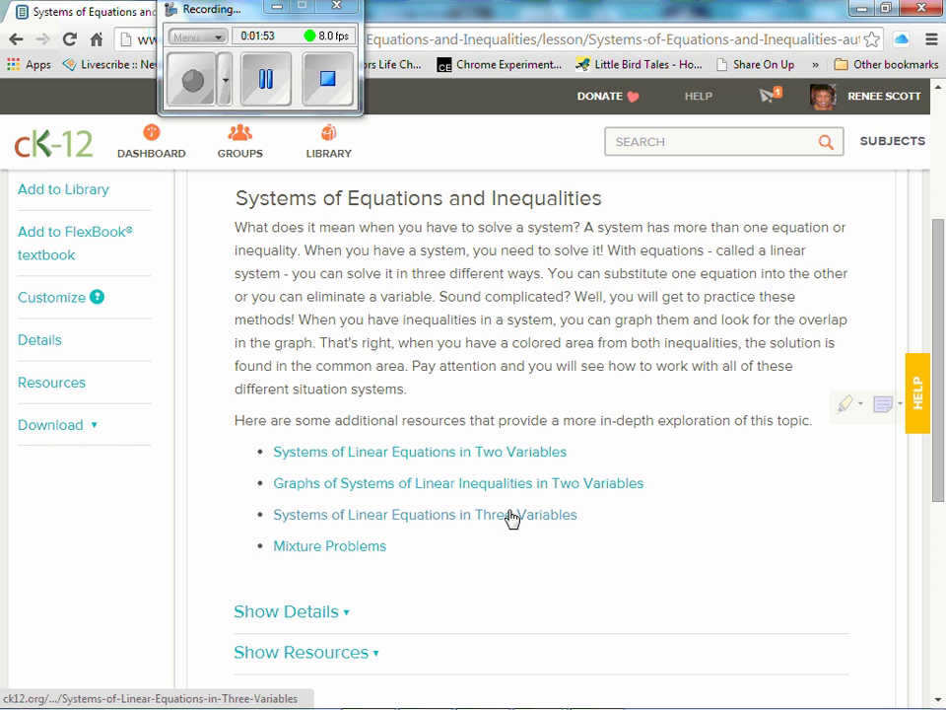
{"action": "scroll", "coordinate": [505, 592], "scroll_direction": "up", "scroll_amount": 1}
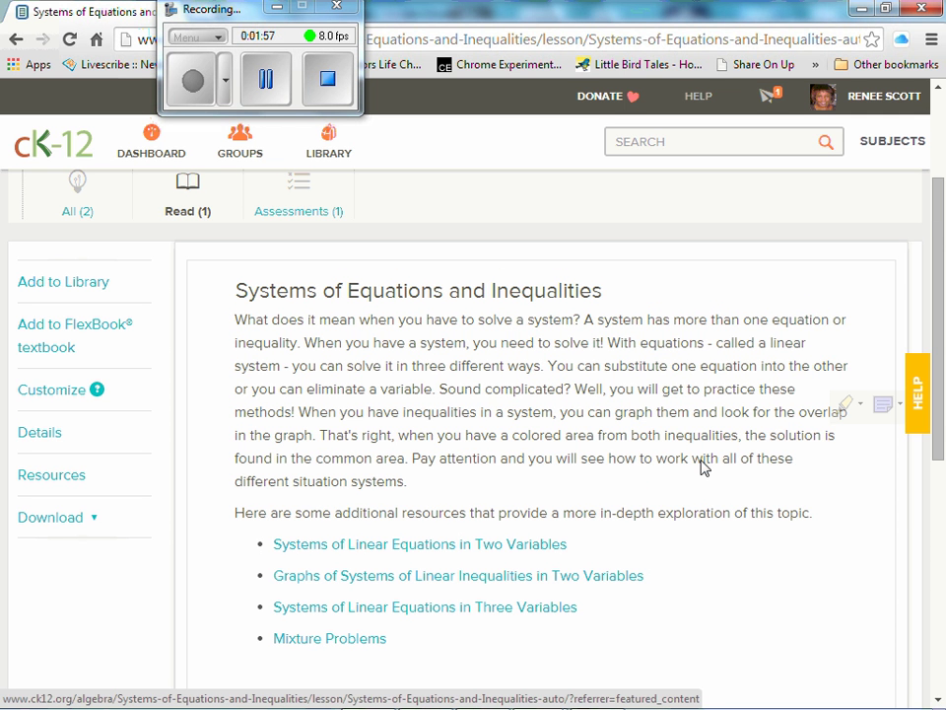
{"action": "left_click", "coordinate": [86, 290]}
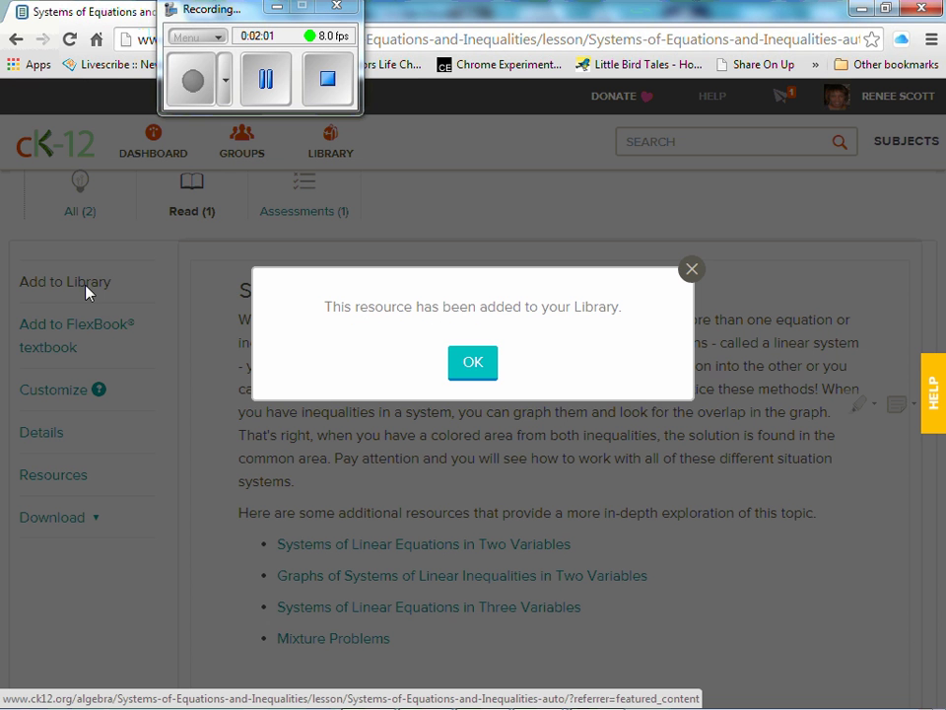
{"action": "left_click", "coordinate": [470, 368]}
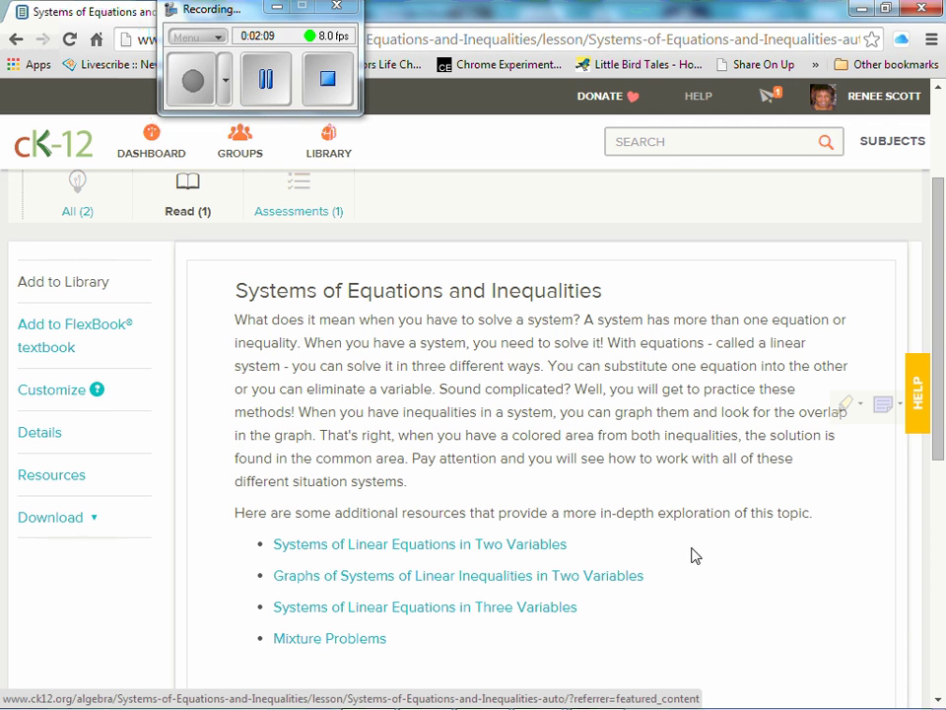
- Return to the search results and add the Systems of Equations Jeopardy web link to the Library
{"action": "scroll", "coordinate": [687, 544], "scroll_direction": "up", "scroll_amount": 1}
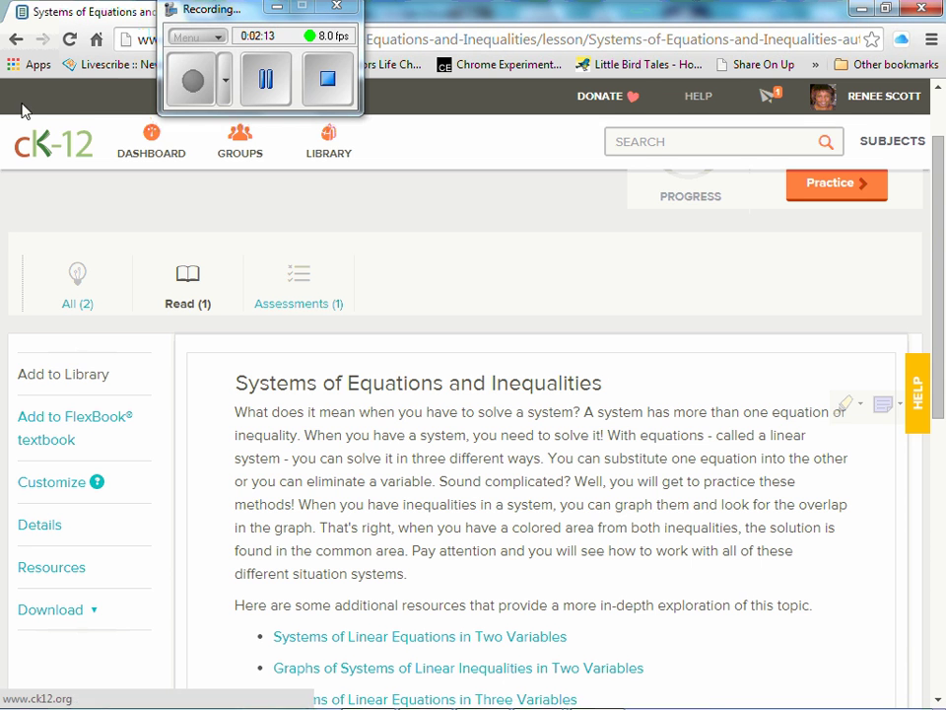
{"action": "left_click", "coordinate": [16, 40]}
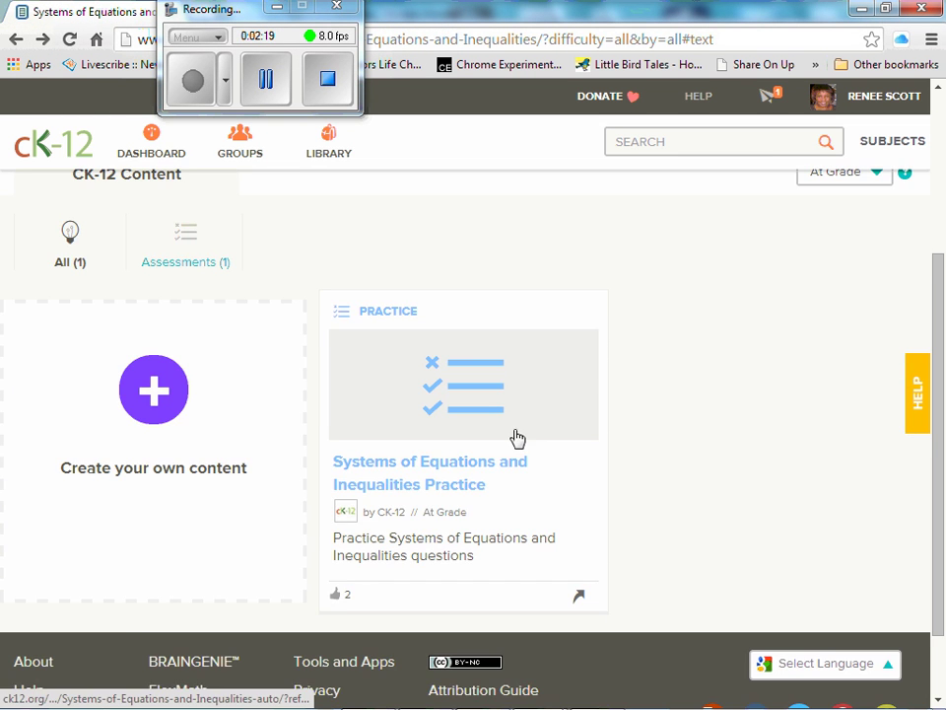
{"action": "left_click", "coordinate": [16, 39]}
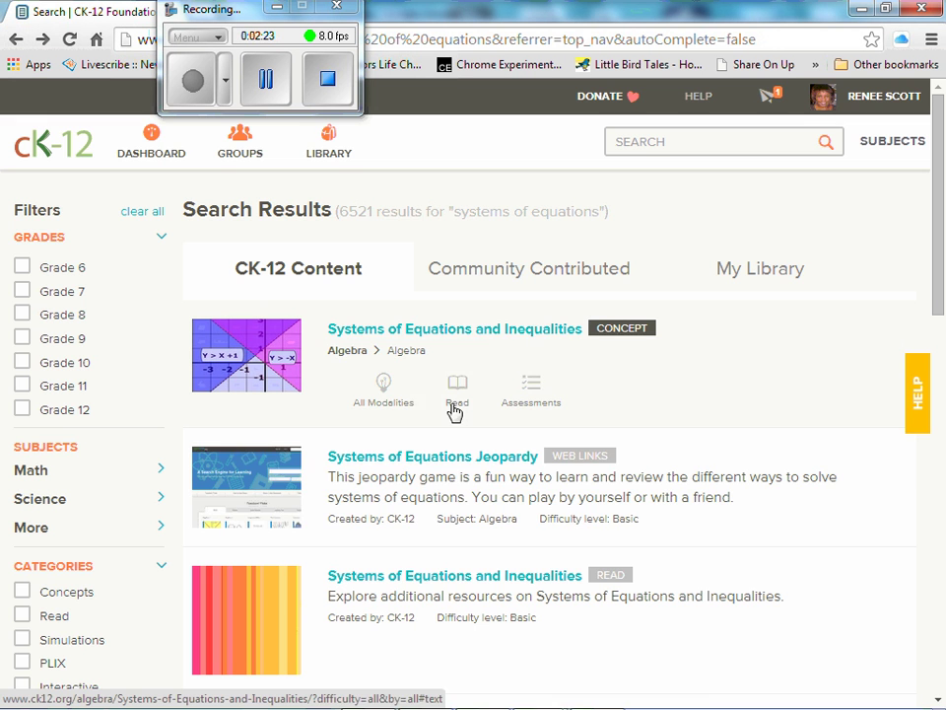
{"action": "left_click", "coordinate": [401, 465]}
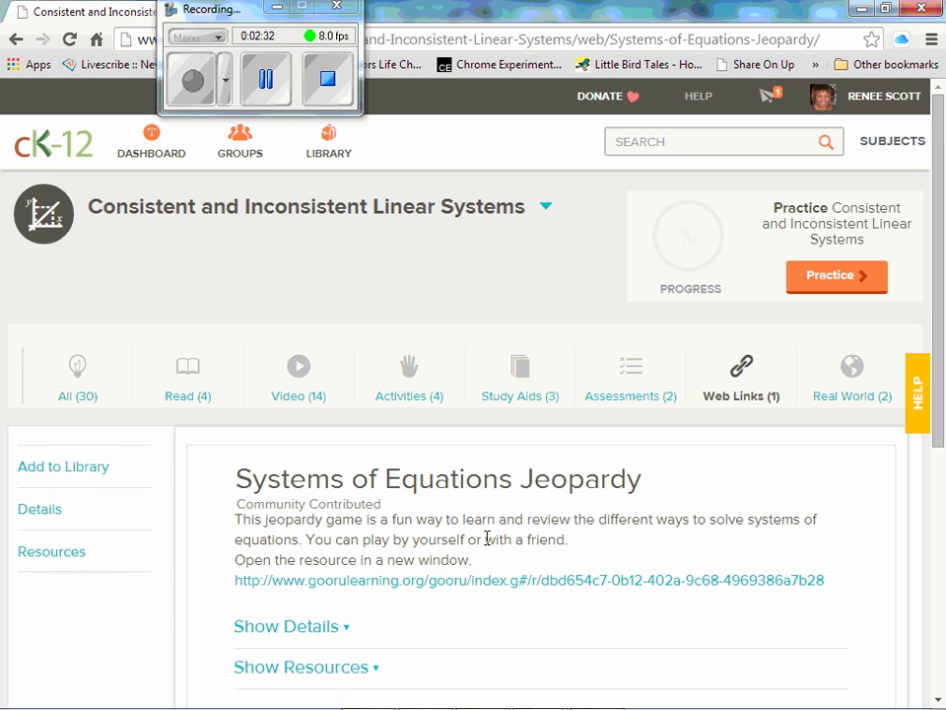
{"action": "left_click", "coordinate": [97, 474]}
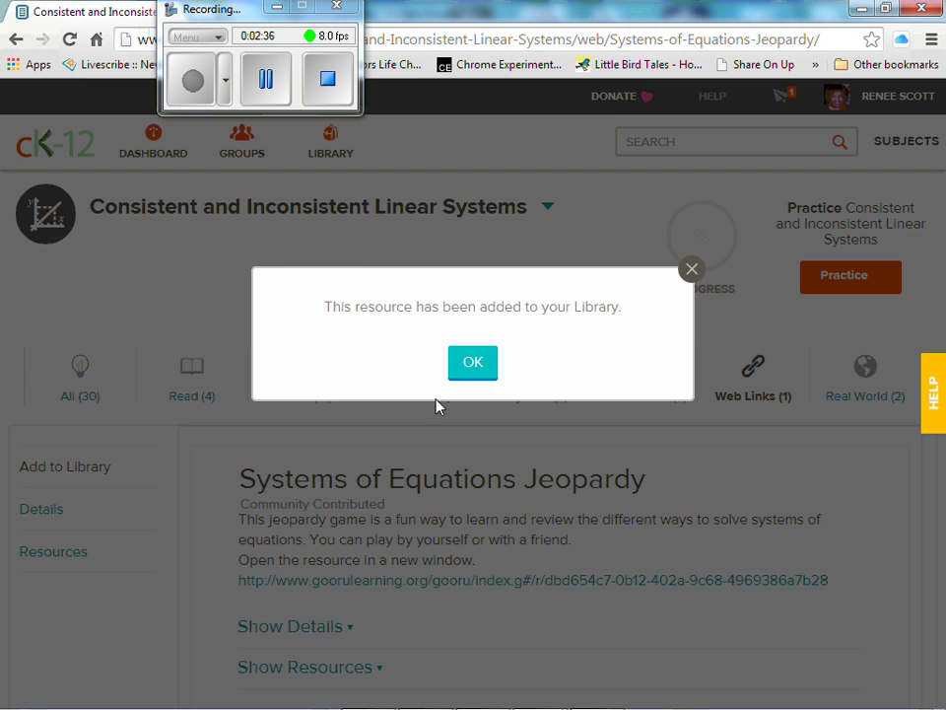
{"action": "left_click", "coordinate": [464, 376]}
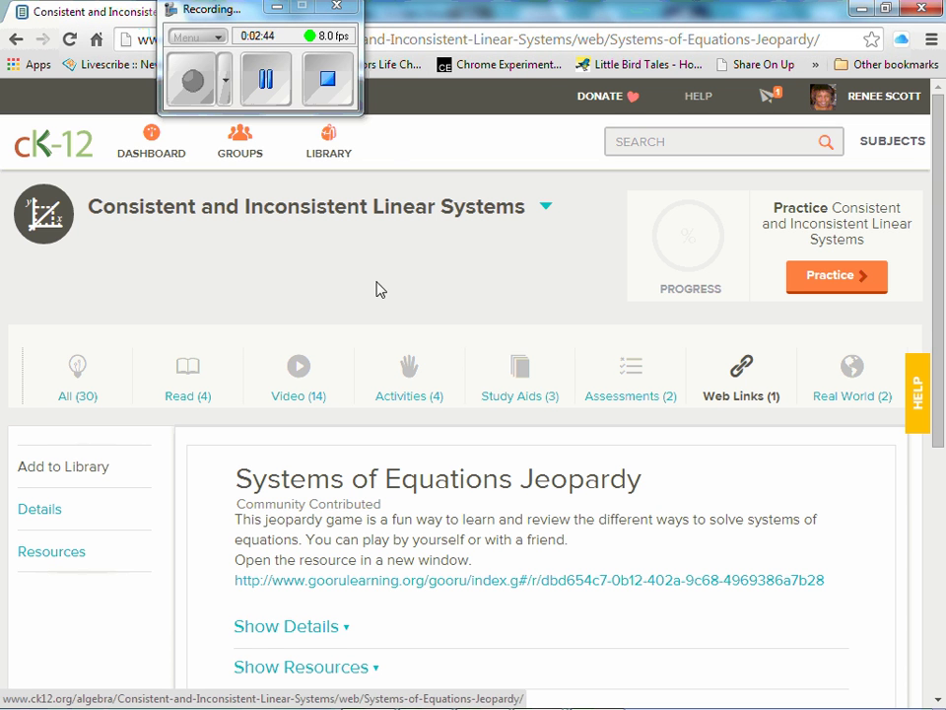
- Open the Systems of Equations and Inequalities lesson from the Library for customizing
{"action": "left_click", "coordinate": [320, 146]}
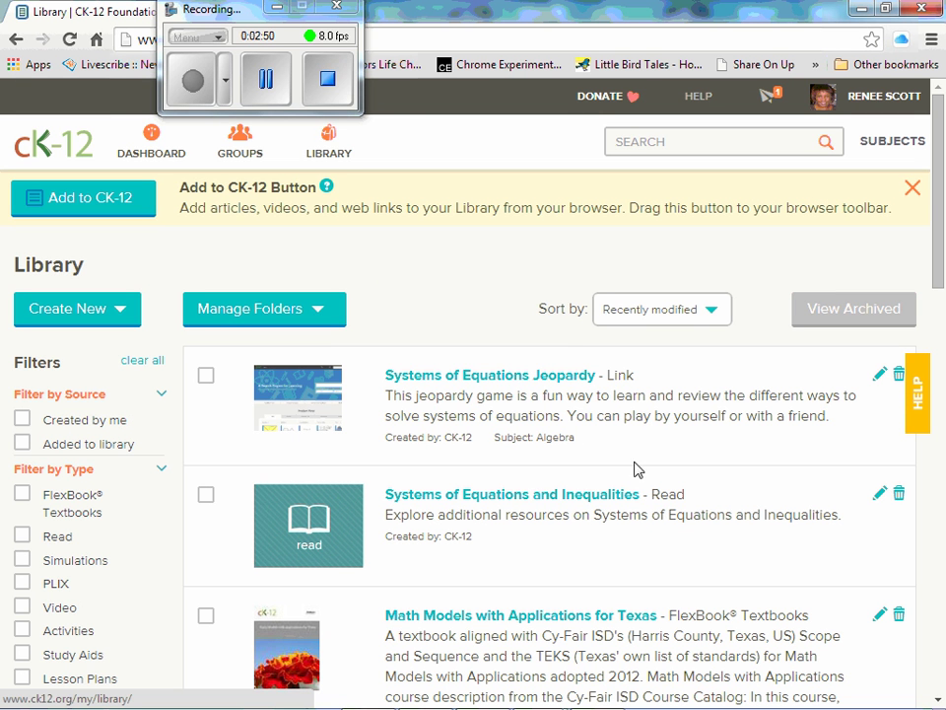
{"action": "left_click", "coordinate": [518, 496]}
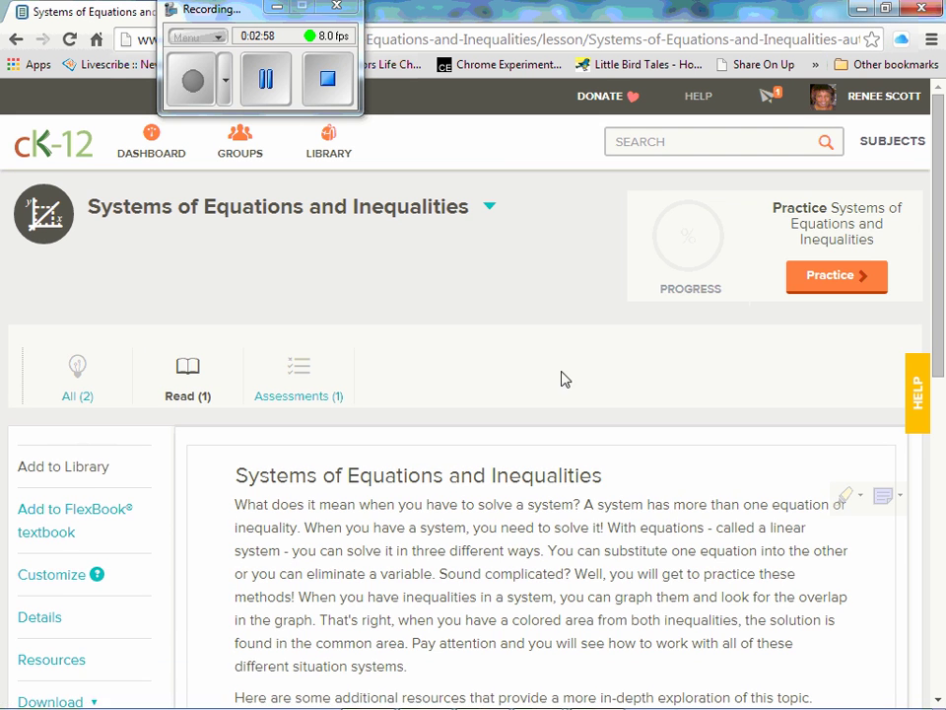
{"action": "left_click", "coordinate": [68, 585]}
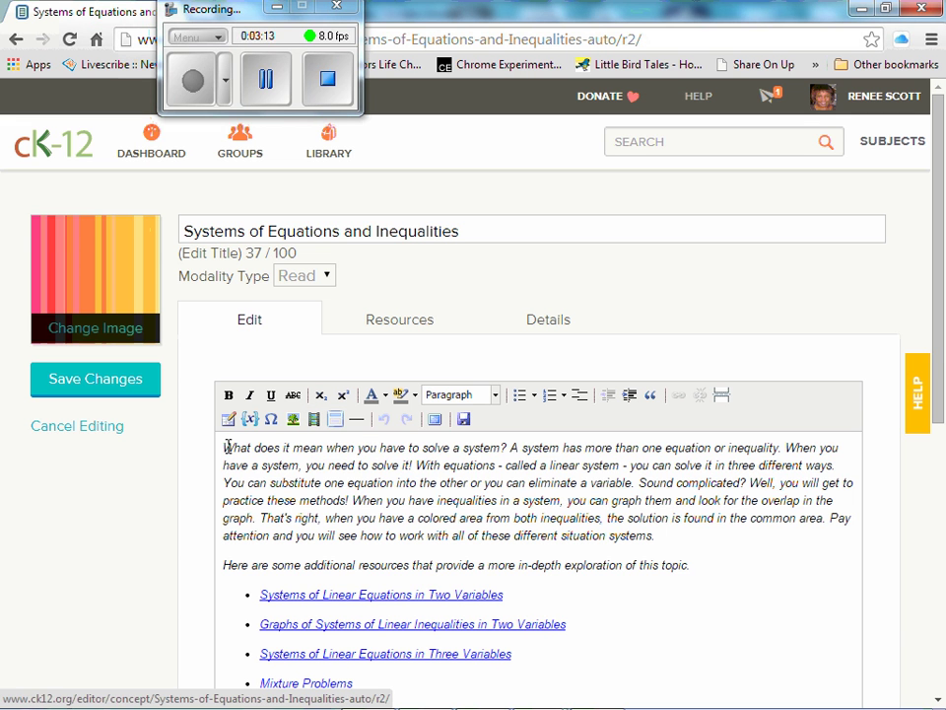
- Colour the lesson's opening paragraph, beginning "What does it mean when you have to solve a system?", blue
{"action": "left_click_drag", "start_coordinate": [224, 448], "coordinate": [666, 535]}
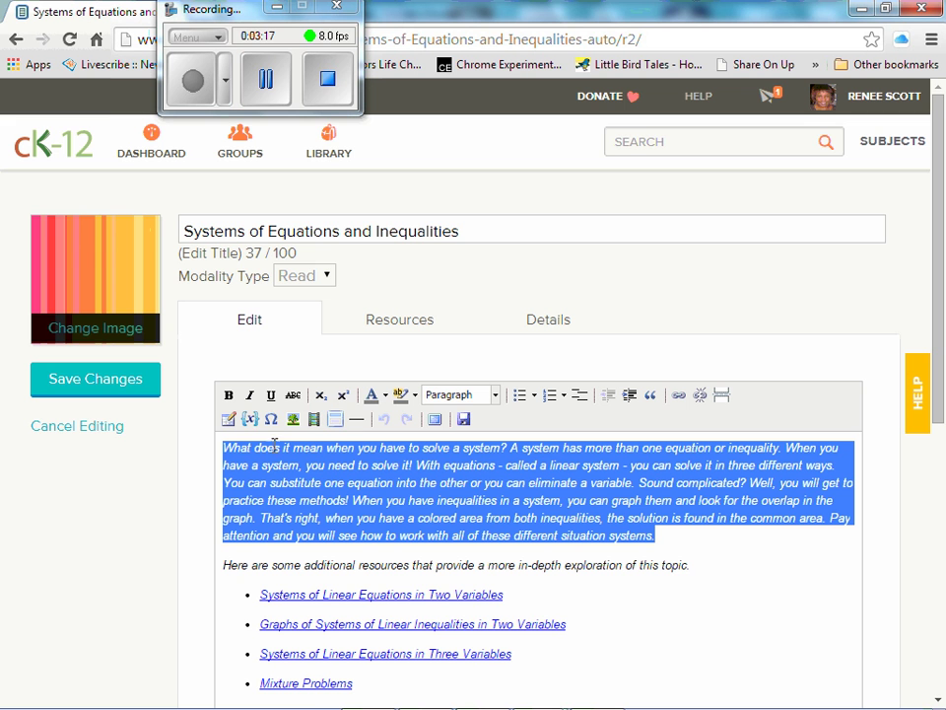
{"action": "left_click", "coordinate": [385, 396]}
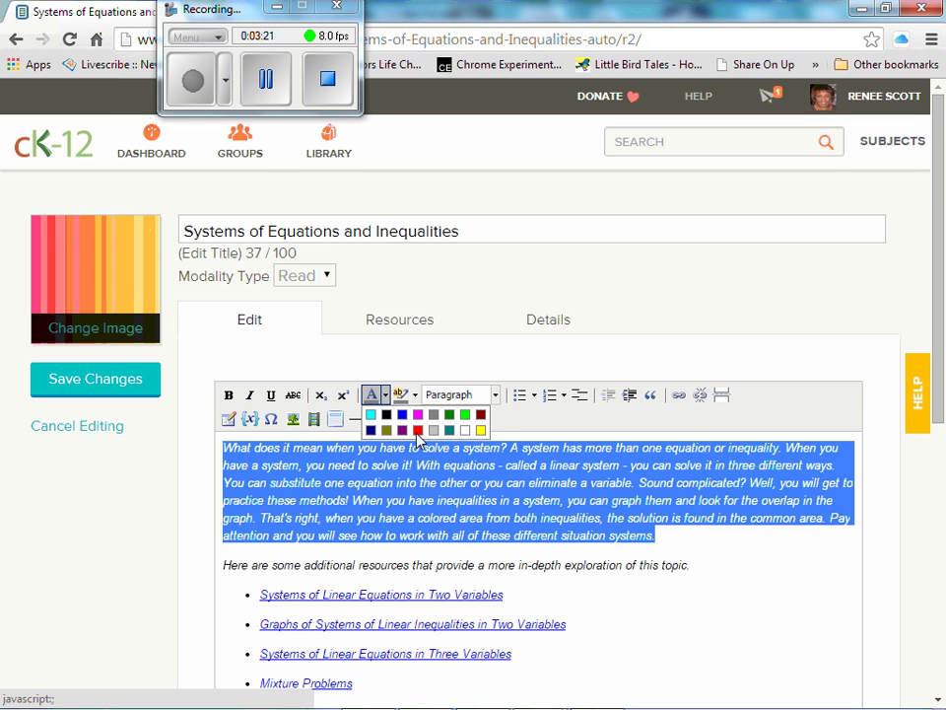
{"action": "left_click", "coordinate": [403, 415]}
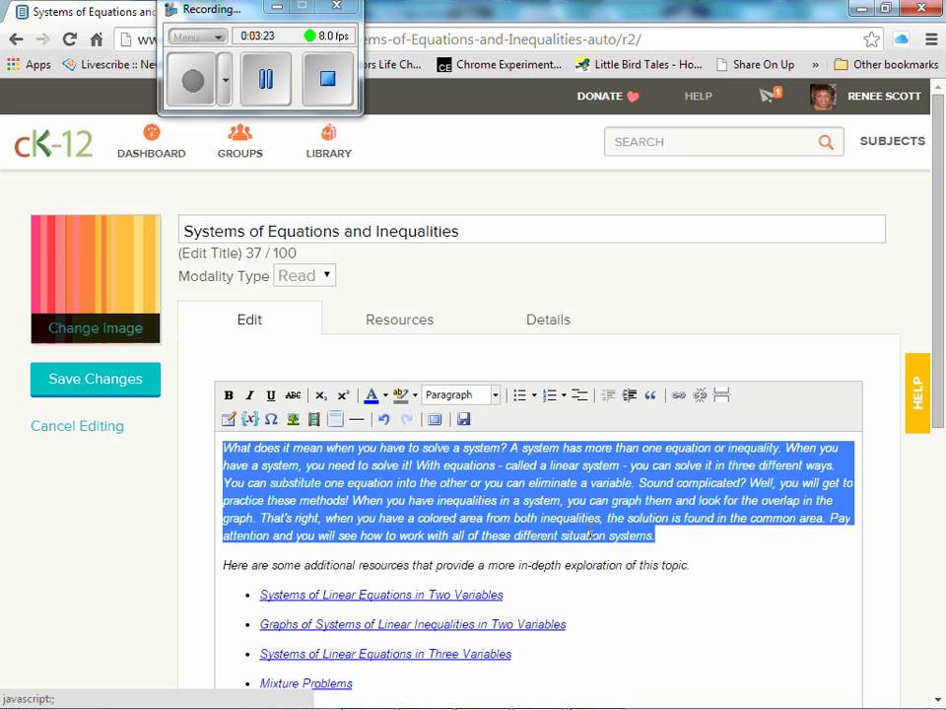
{"action": "left_click", "coordinate": [745, 571]}
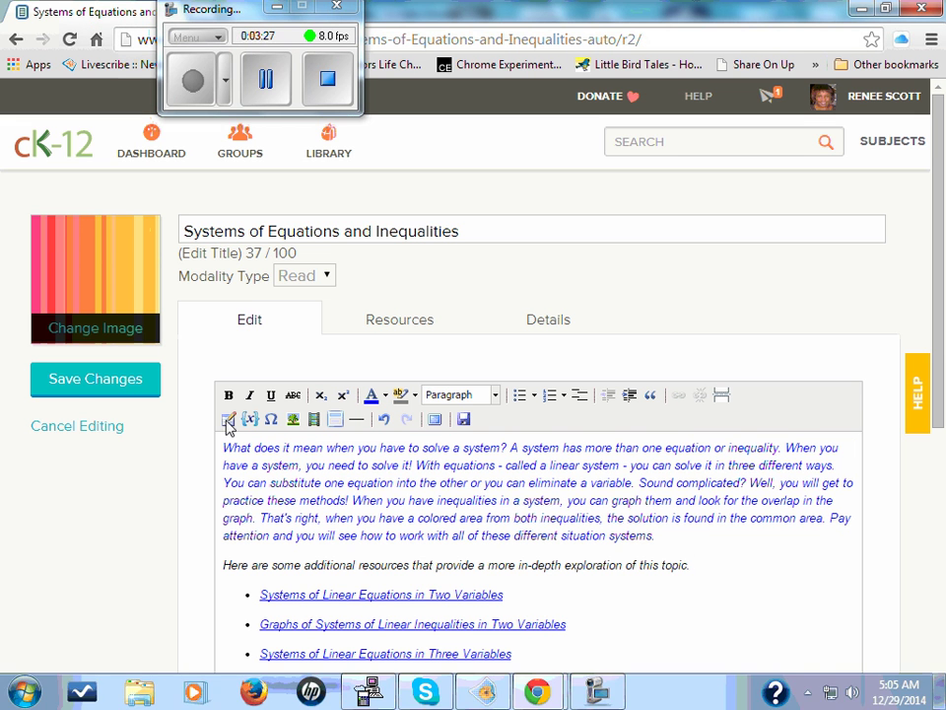
{"action": "left_click", "coordinate": [264, 85]}
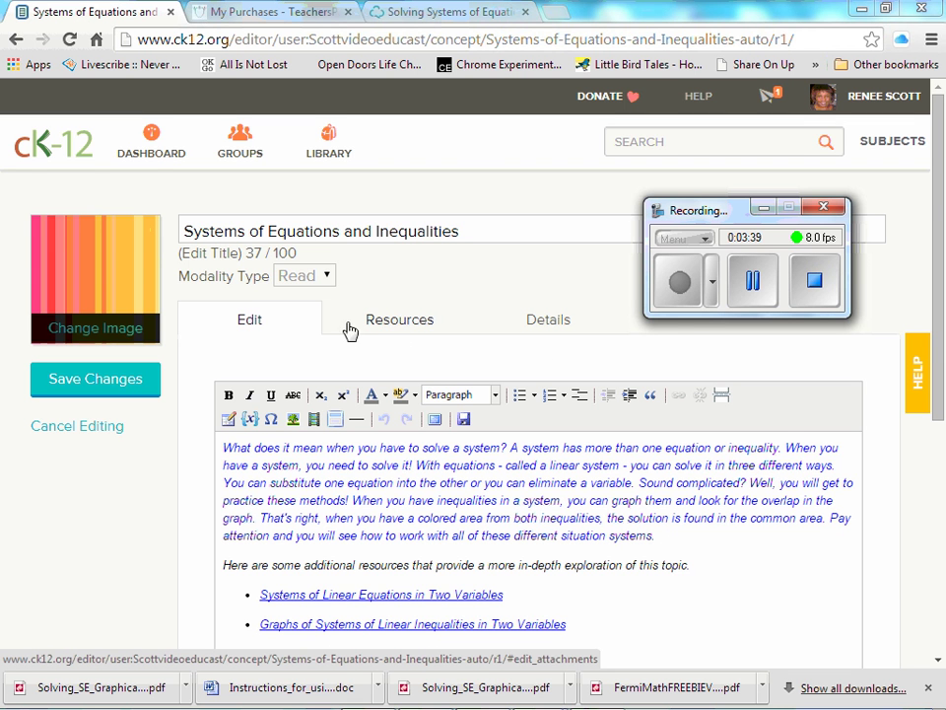
- Attach Solving_SE_Graphically_Treasure_Hunt_ (1).pdf from the Desktop to the lesson's resources and save the lesson
{"action": "left_click", "coordinate": [394, 319]}
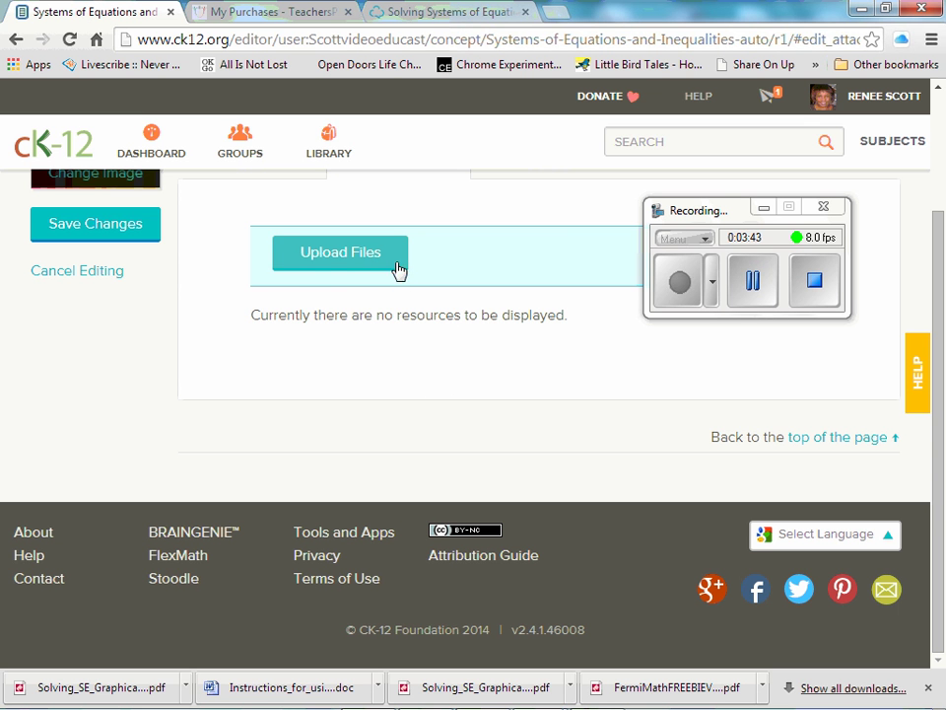
{"action": "left_click", "coordinate": [340, 256]}
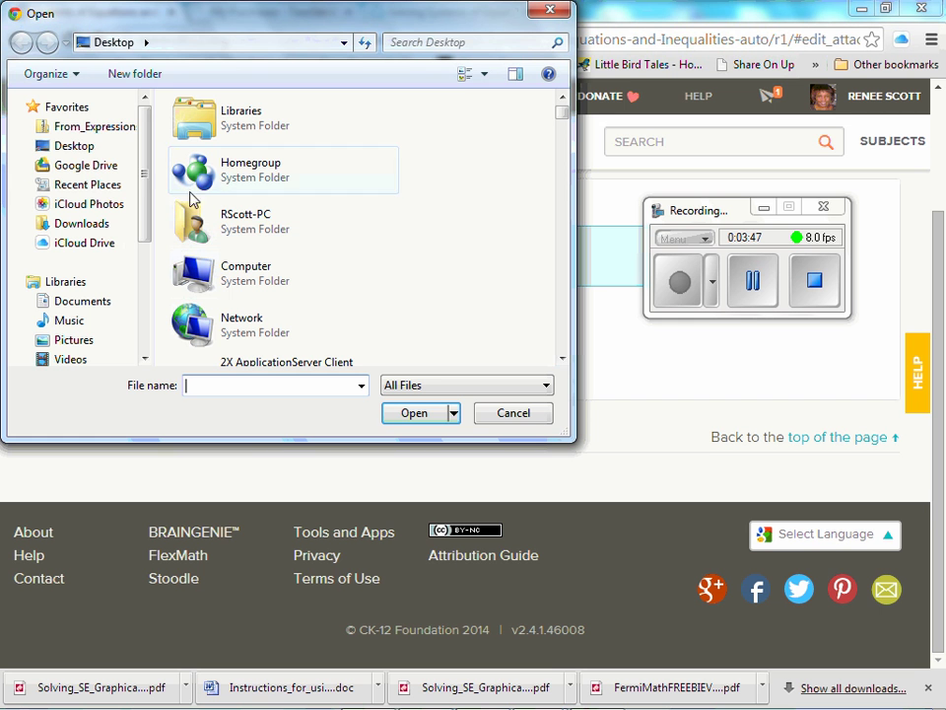
{"action": "left_click", "coordinate": [102, 151]}
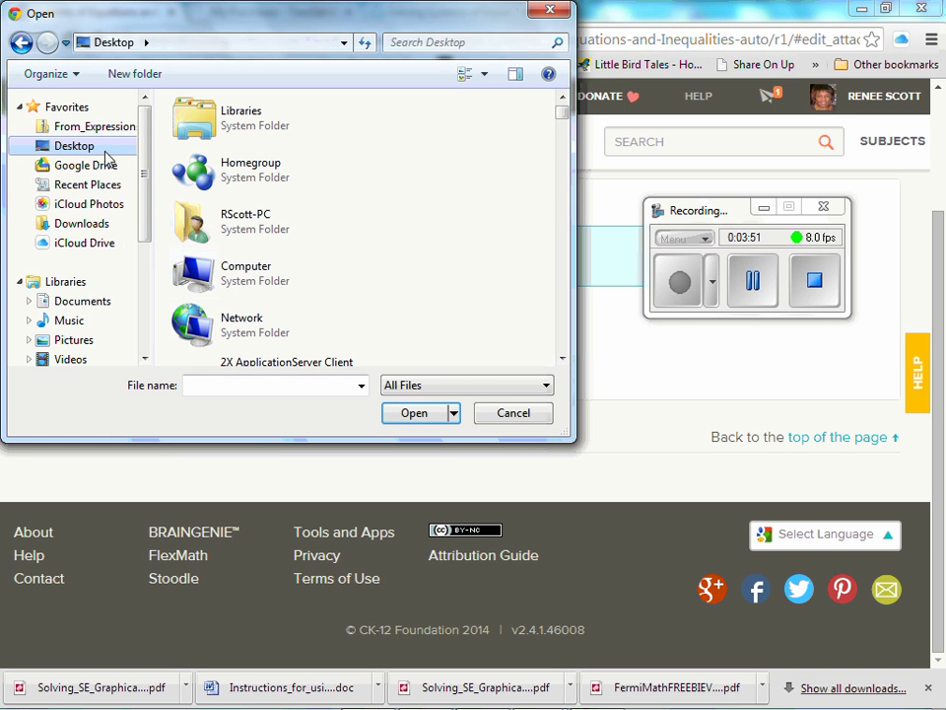
{"action": "left_click_drag", "start_coordinate": [560, 116], "coordinate": [545, 263]}
{"action": "left_click", "coordinate": [748, 279]}
{"action": "left_click", "coordinate": [671, 301]}
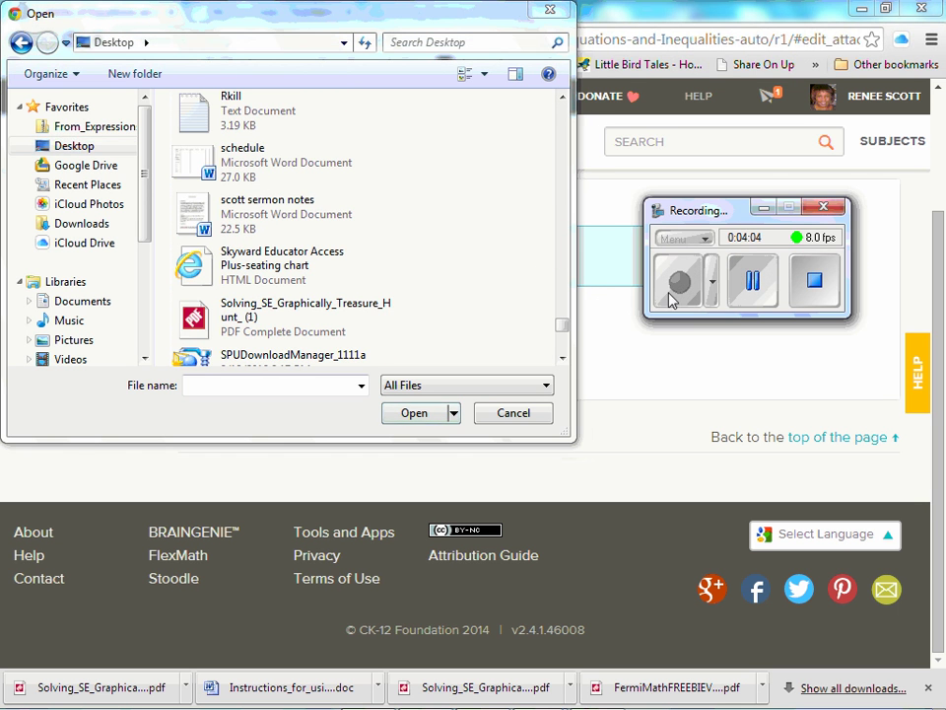
{"action": "left_click", "coordinate": [266, 326]}
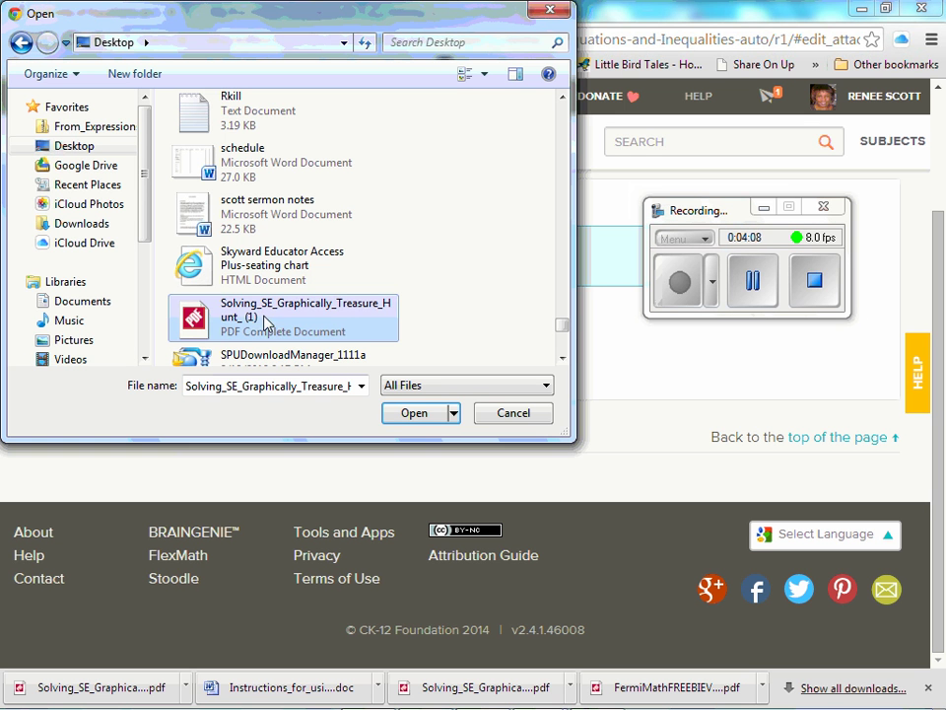
{"action": "left_click", "coordinate": [407, 415]}
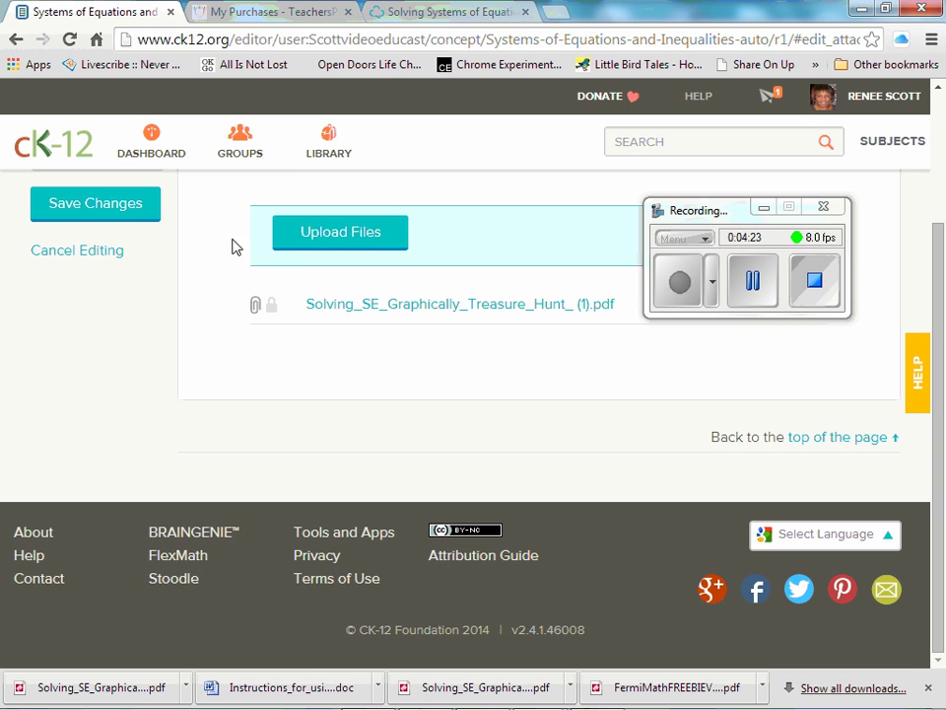
{"action": "left_click", "coordinate": [109, 205]}
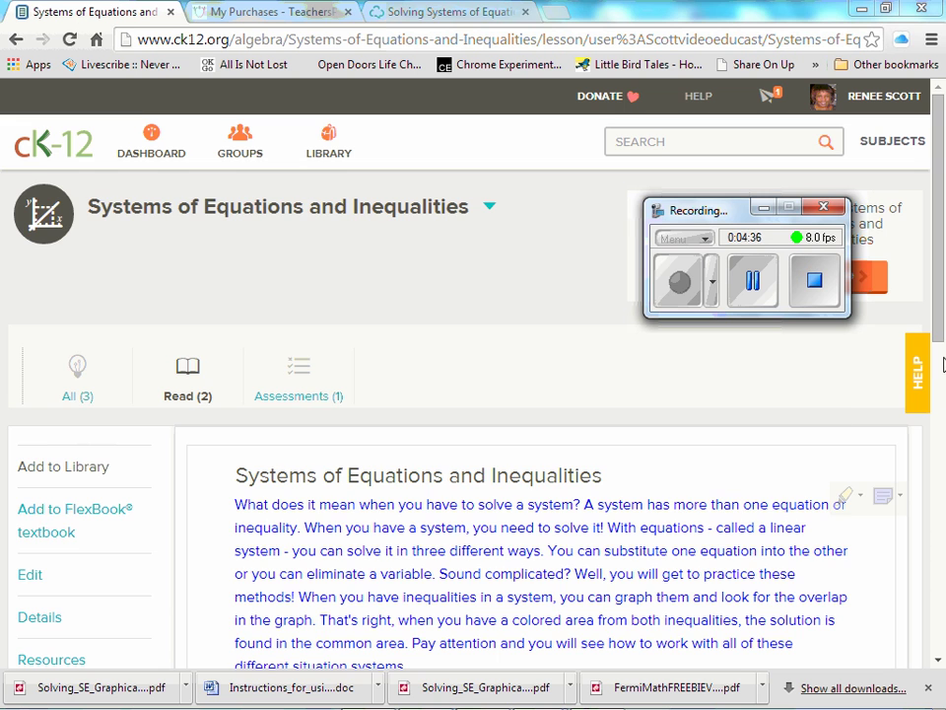
- Expand the resources section of the saved lesson and examine the attached file entry
{"action": "left_click_drag", "start_coordinate": [943, 365], "coordinate": [805, 469]}
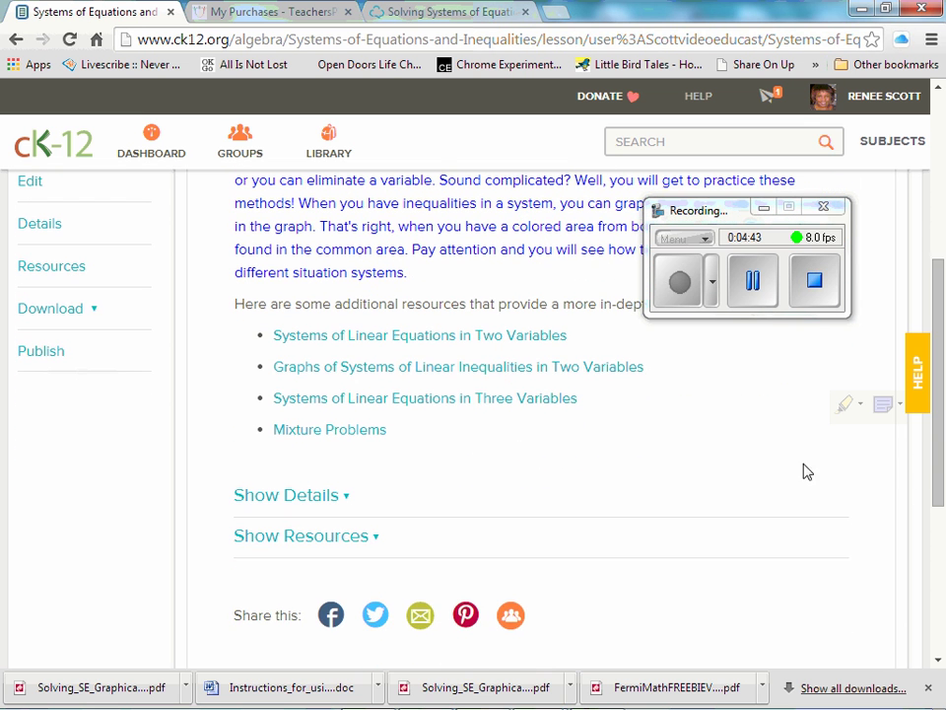
{"action": "left_click", "coordinate": [337, 537]}
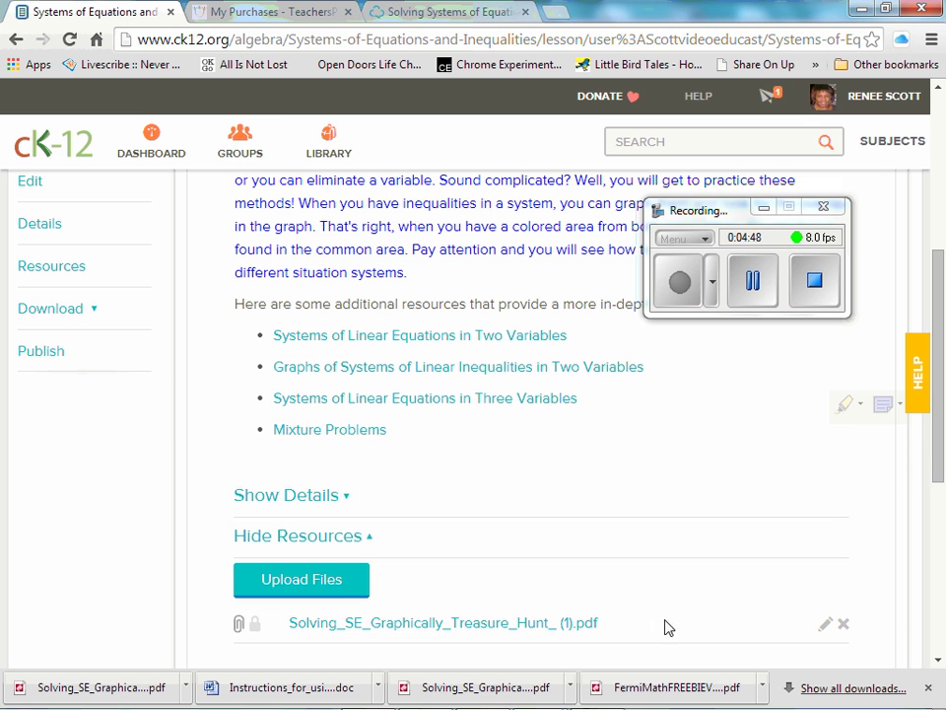
{"action": "left_click_drag", "start_coordinate": [935, 438], "coordinate": [942, 530]}
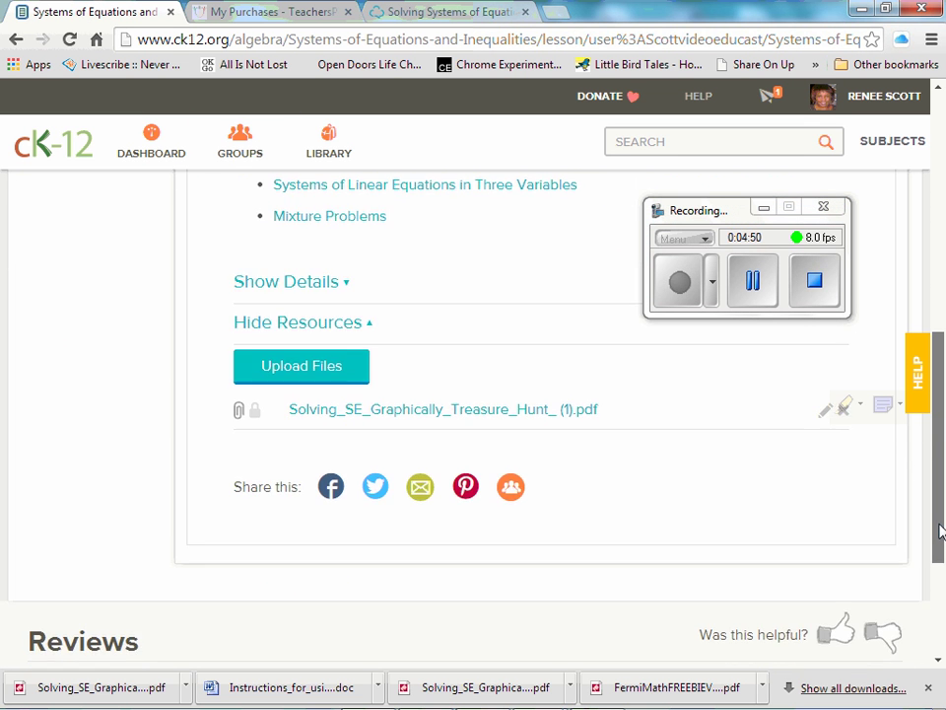
- Follow the Systems of Linear Equations in Two Variables link and open its Systems of Two Equations and Two Unknowns lesson for customizing
{"action": "scroll", "coordinate": [517, 412], "scroll_direction": "up", "scroll_amount": 5}
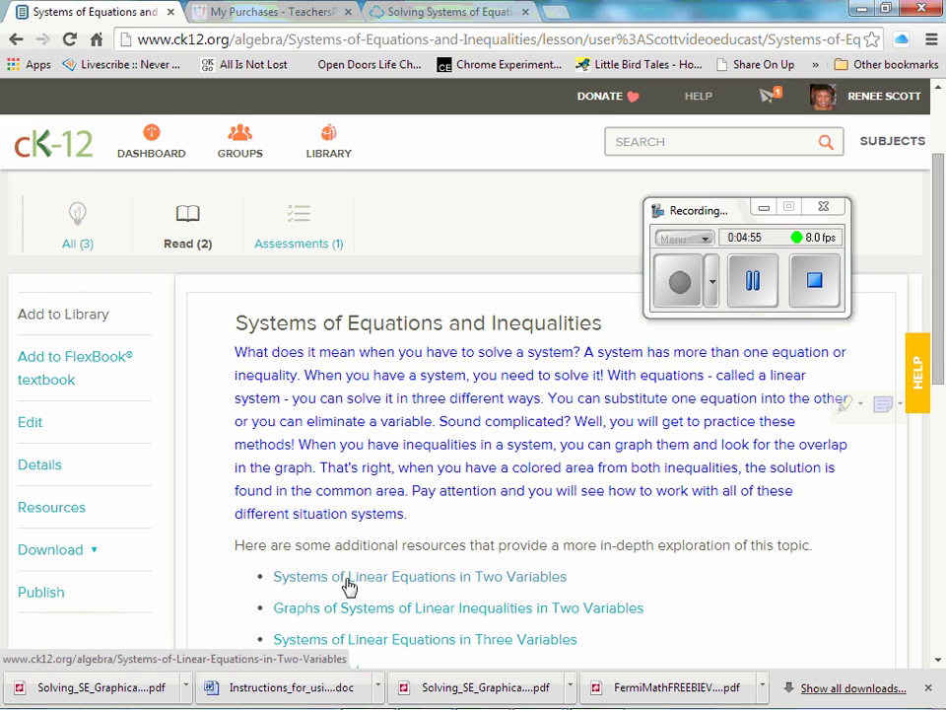
{"action": "left_click", "coordinate": [383, 588]}
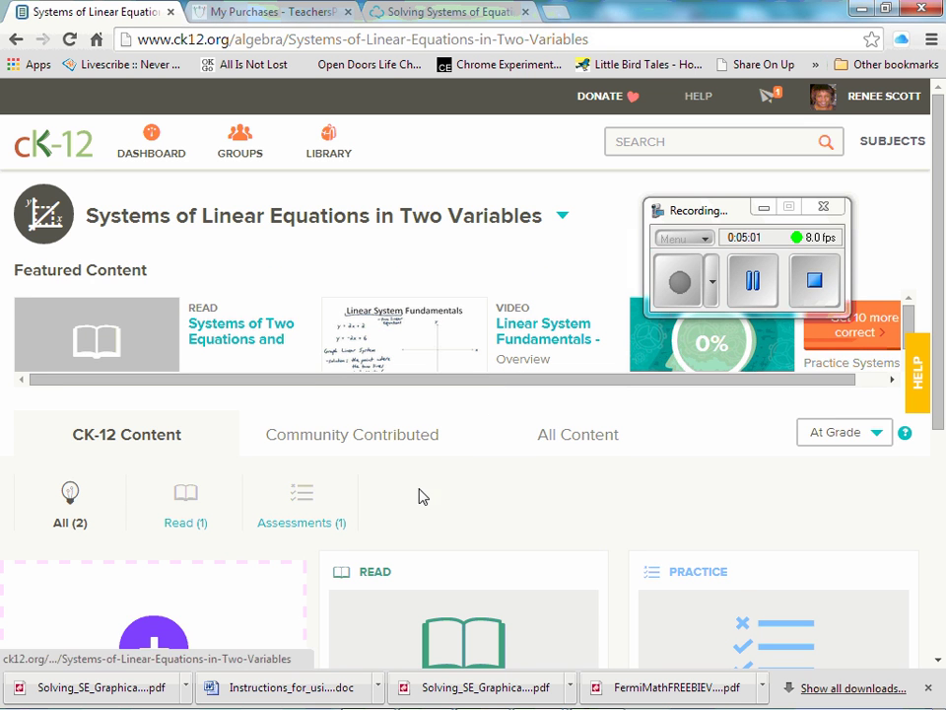
{"action": "scroll", "coordinate": [441, 399], "scroll_direction": "down", "scroll_amount": 2}
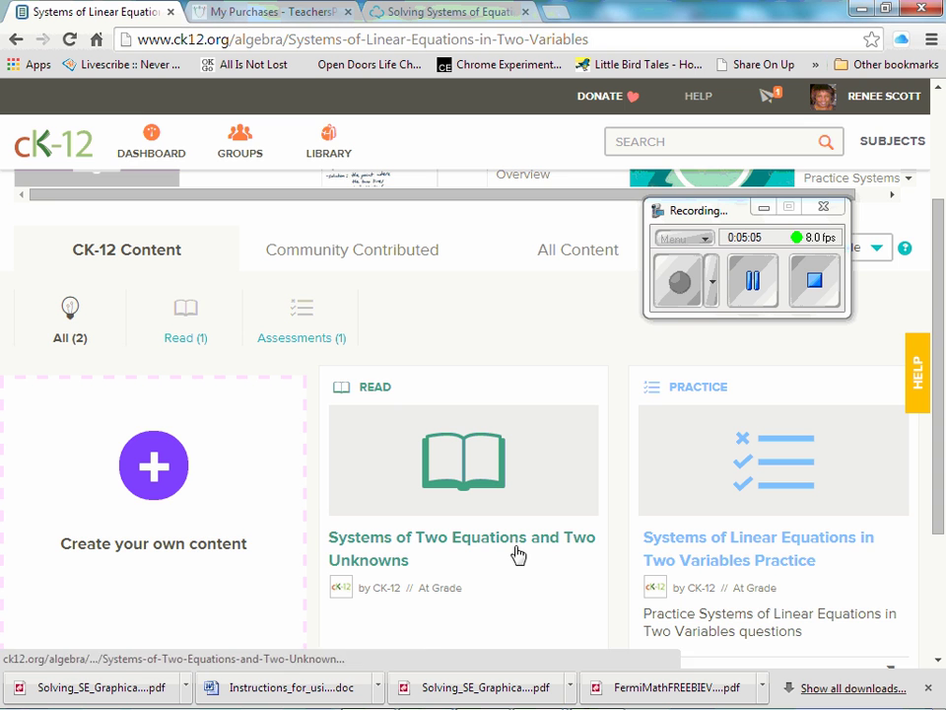
{"action": "scroll", "coordinate": [797, 565], "scroll_direction": "down", "scroll_amount": 2}
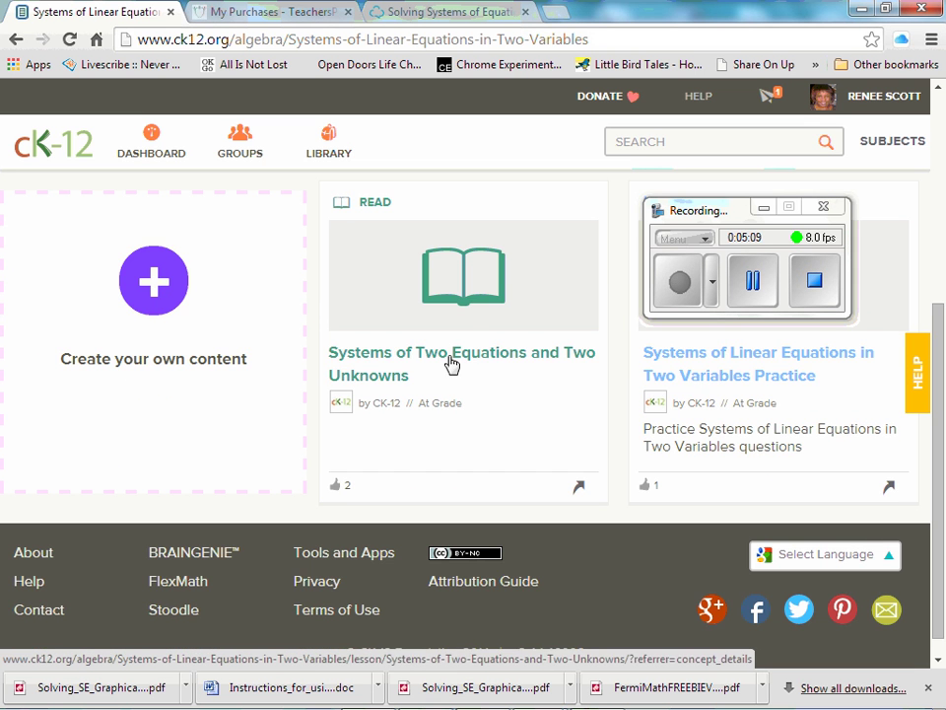
{"action": "left_click", "coordinate": [450, 362]}
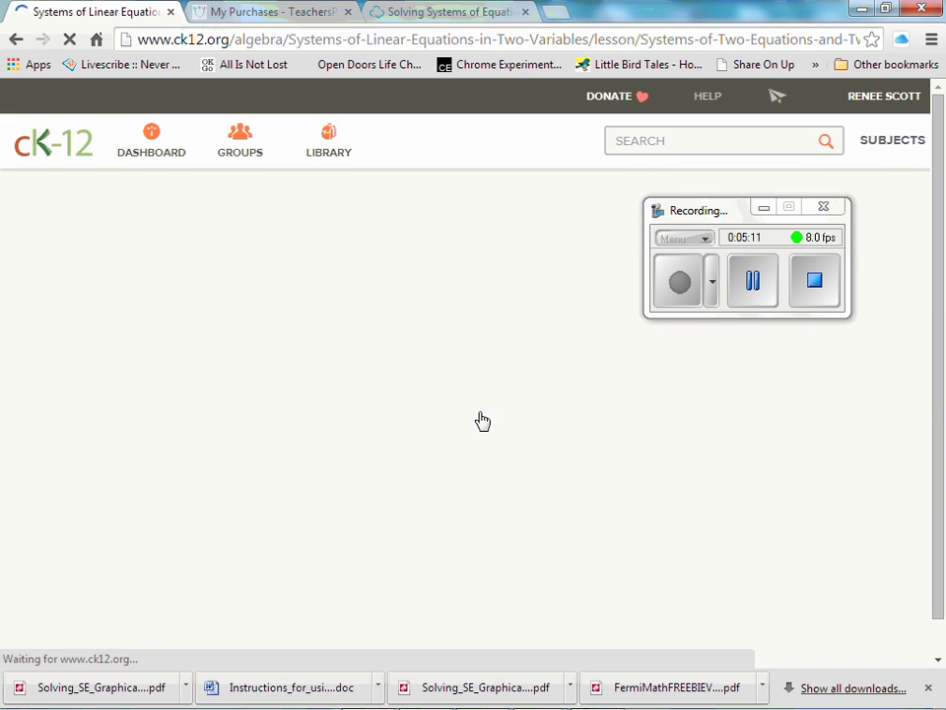
{"action": "scroll", "coordinate": [496, 396], "scroll_direction": "down", "scroll_amount": 2}
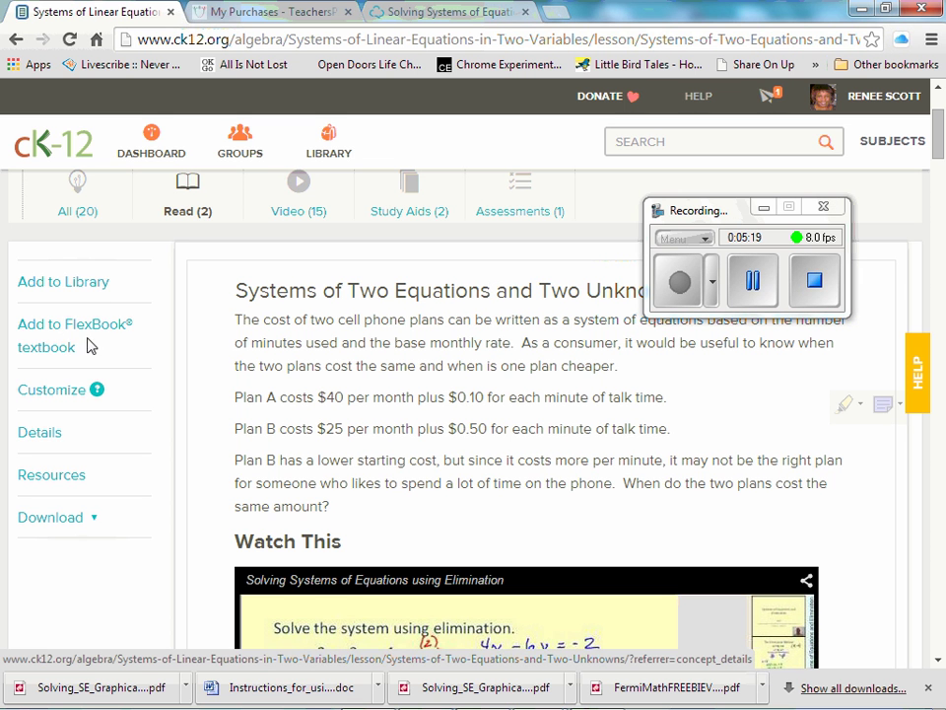
{"action": "left_click", "coordinate": [73, 388]}
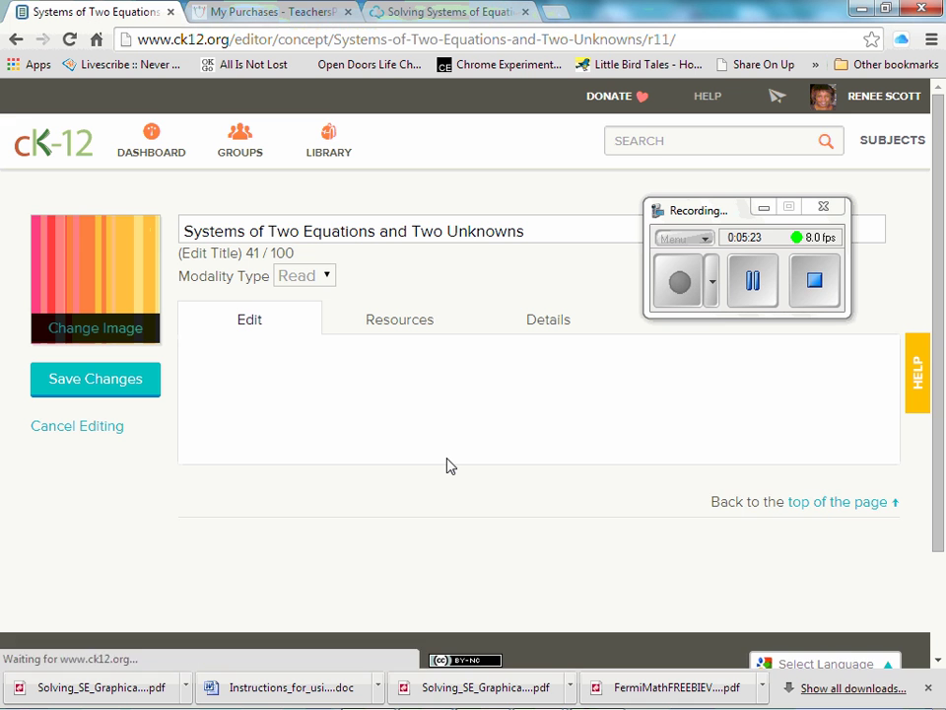
- Look through the Systems of Two Equations and Two Unknowns lesson in the editor and save it as a customized copy
{"action": "scroll", "coordinate": [450, 452], "scroll_direction": "down", "scroll_amount": 3}
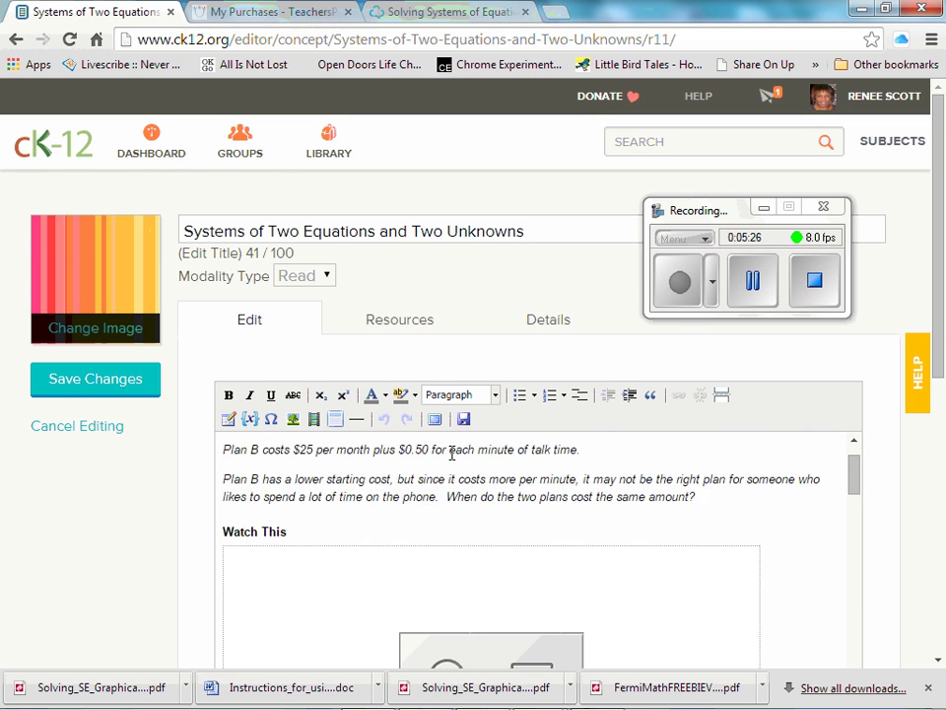
{"action": "scroll", "coordinate": [485, 548], "scroll_direction": "up", "scroll_amount": 3}
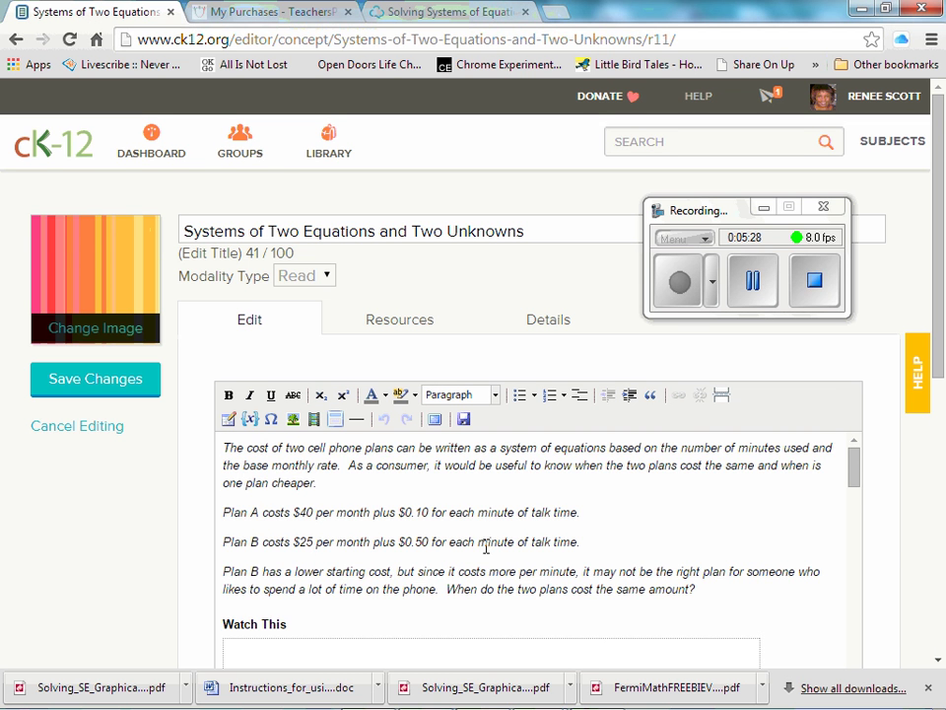
{"action": "scroll", "coordinate": [294, 485], "scroll_direction": "down", "scroll_amount": 1}
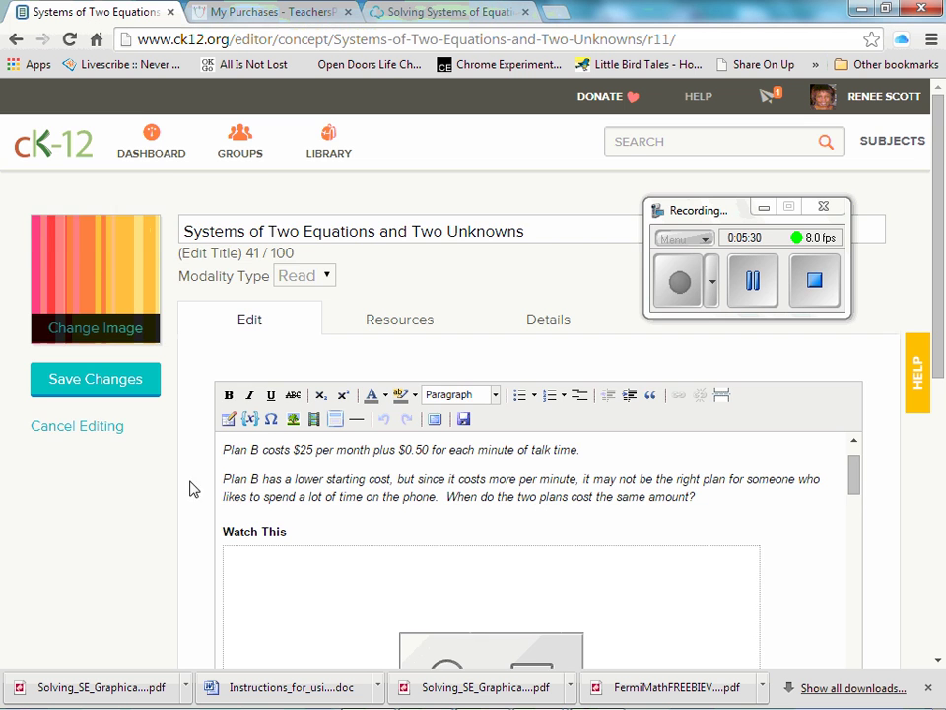
{"action": "scroll", "coordinate": [236, 473], "scroll_direction": "up", "scroll_amount": 2}
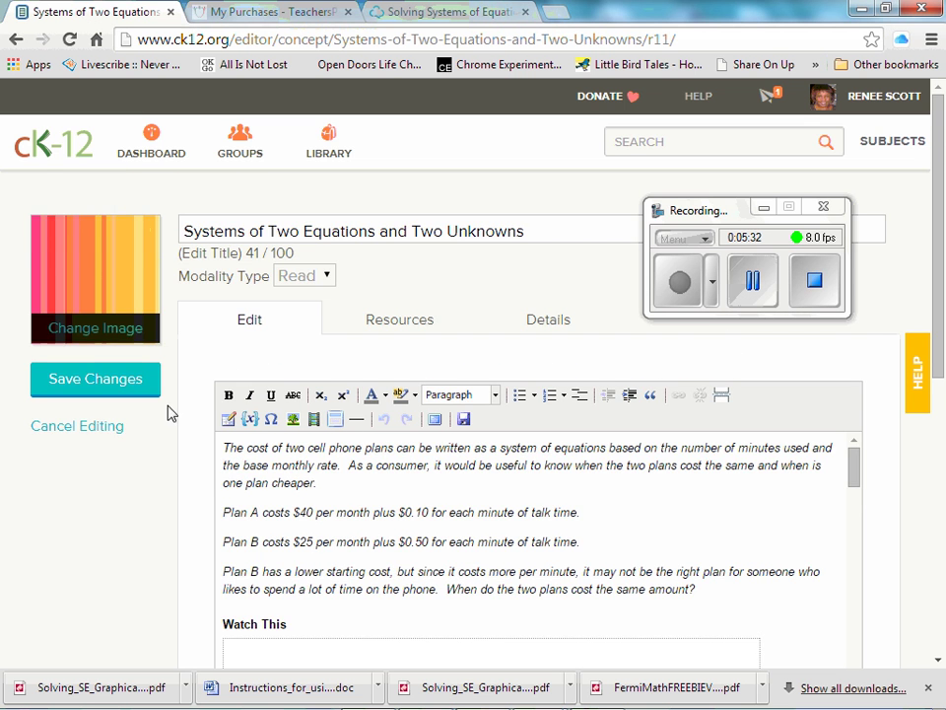
{"action": "left_click", "coordinate": [120, 386]}
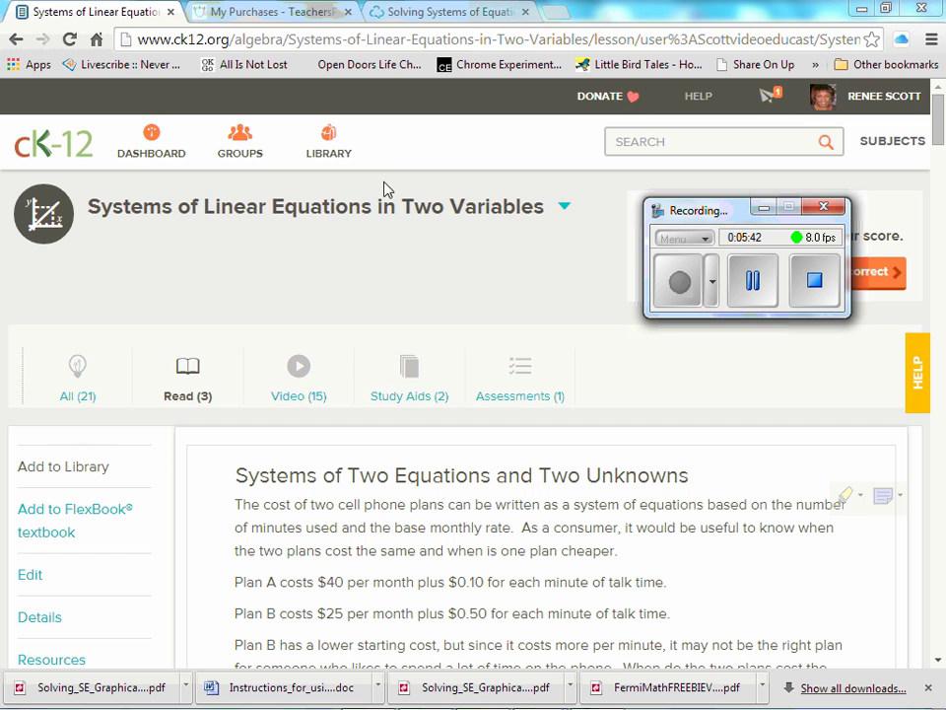
- Reopen the customized Systems of Equations and Inequalities lesson from the Library and start editing it
{"action": "left_click", "coordinate": [342, 151]}
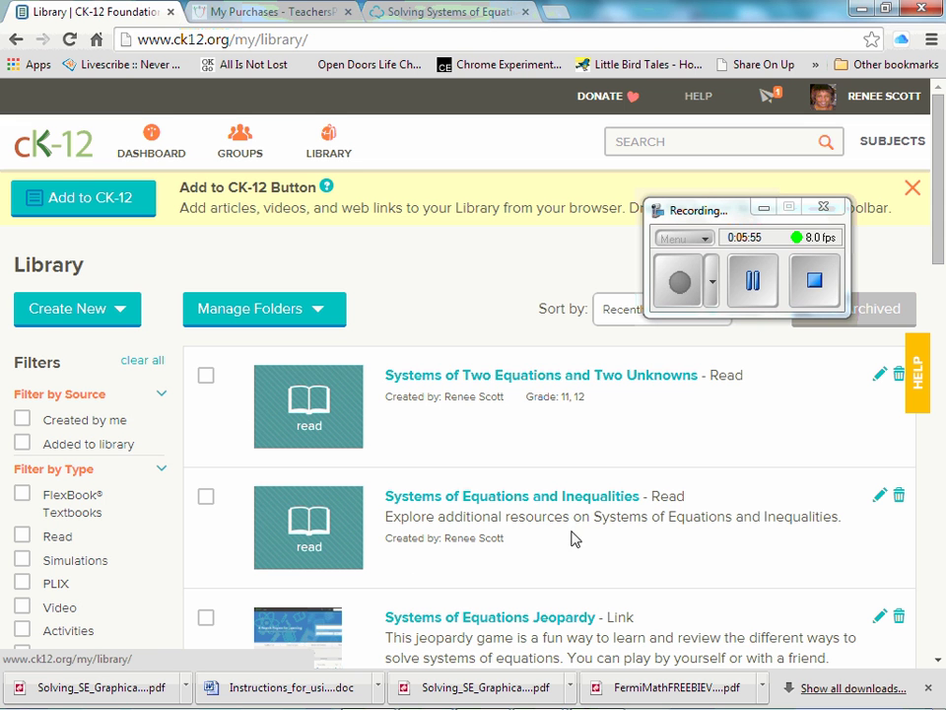
{"action": "left_click", "coordinate": [521, 500]}
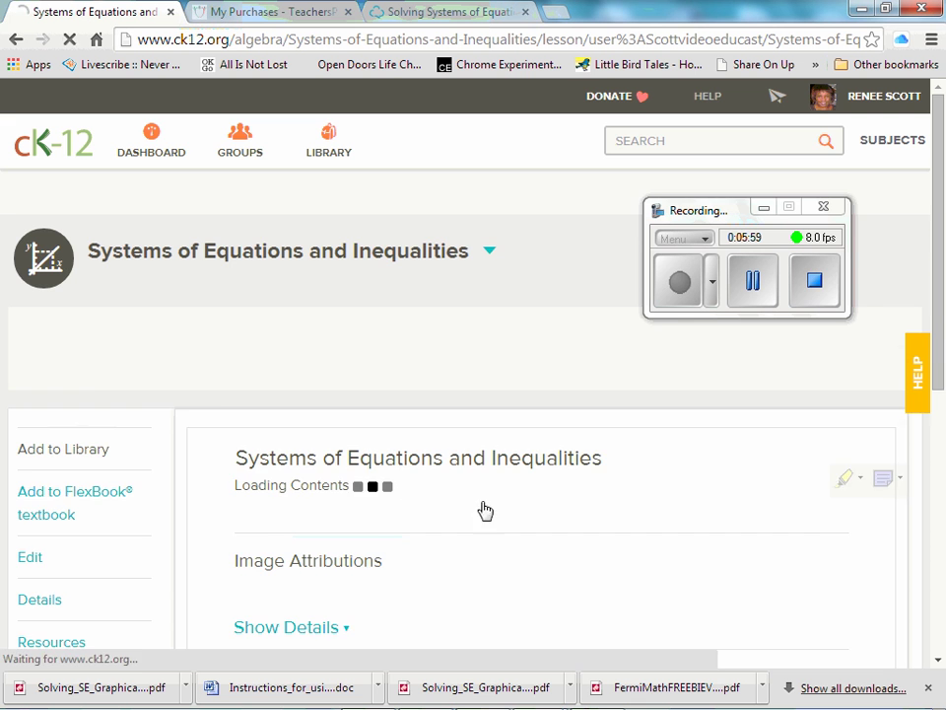
{"action": "scroll", "coordinate": [502, 493], "scroll_direction": "down", "scroll_amount": 2}
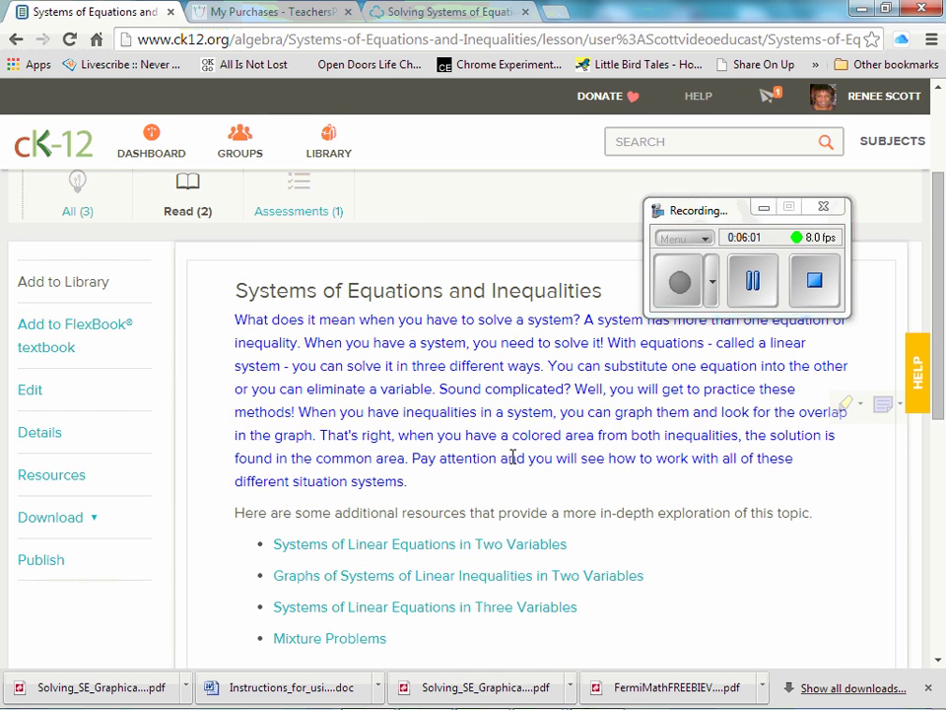
{"action": "scroll", "coordinate": [507, 456], "scroll_direction": "down", "scroll_amount": 1}
{"action": "scroll", "coordinate": [468, 567], "scroll_direction": "down", "scroll_amount": 1}
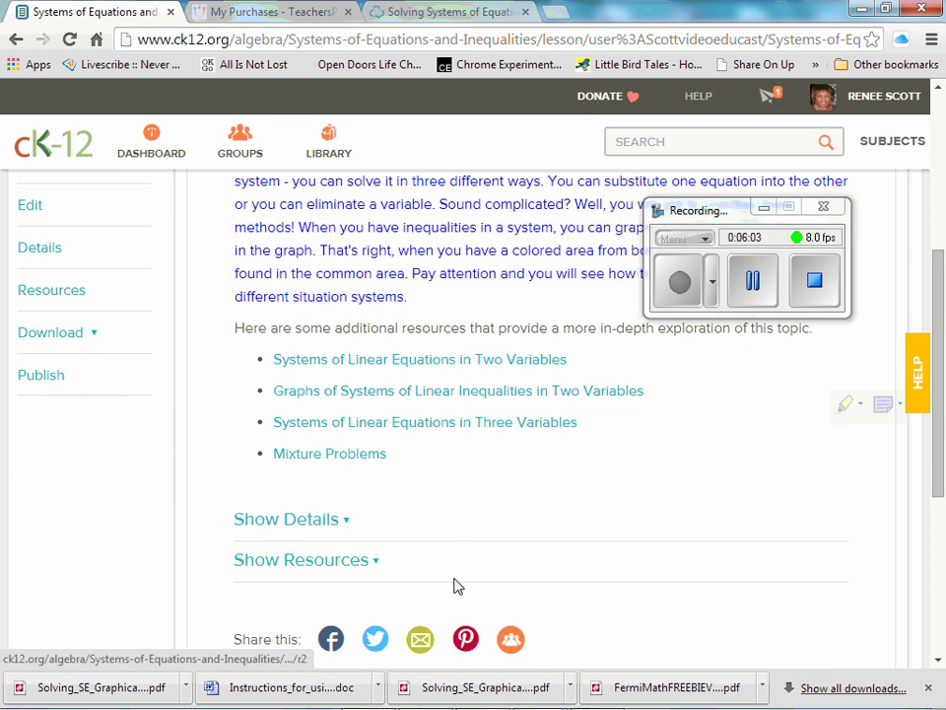
{"action": "scroll", "coordinate": [454, 542], "scroll_direction": "up", "scroll_amount": 2}
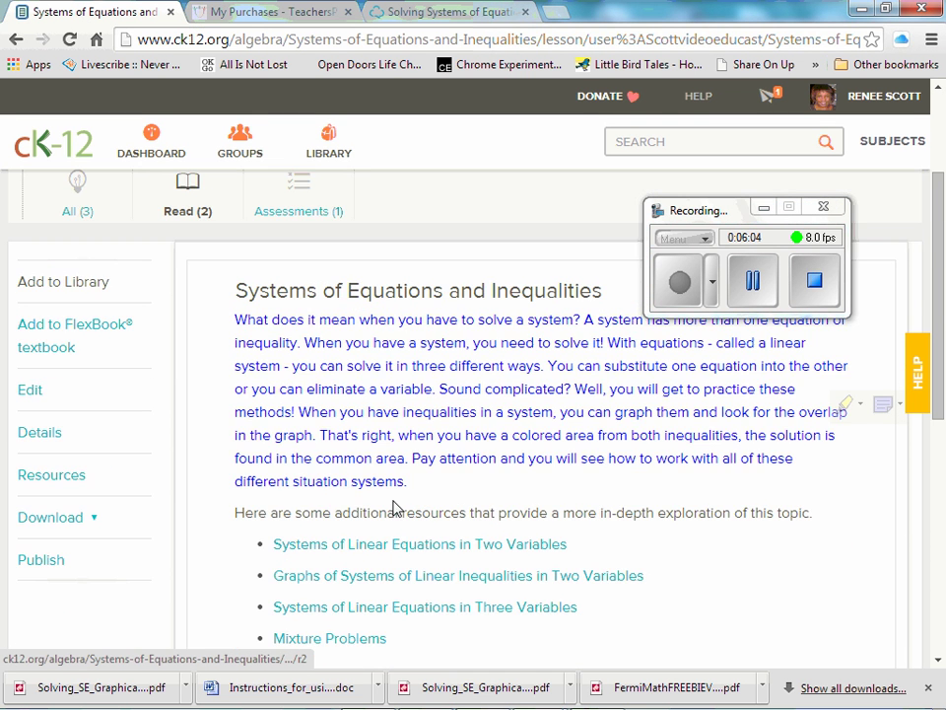
{"action": "left_click", "coordinate": [30, 393]}
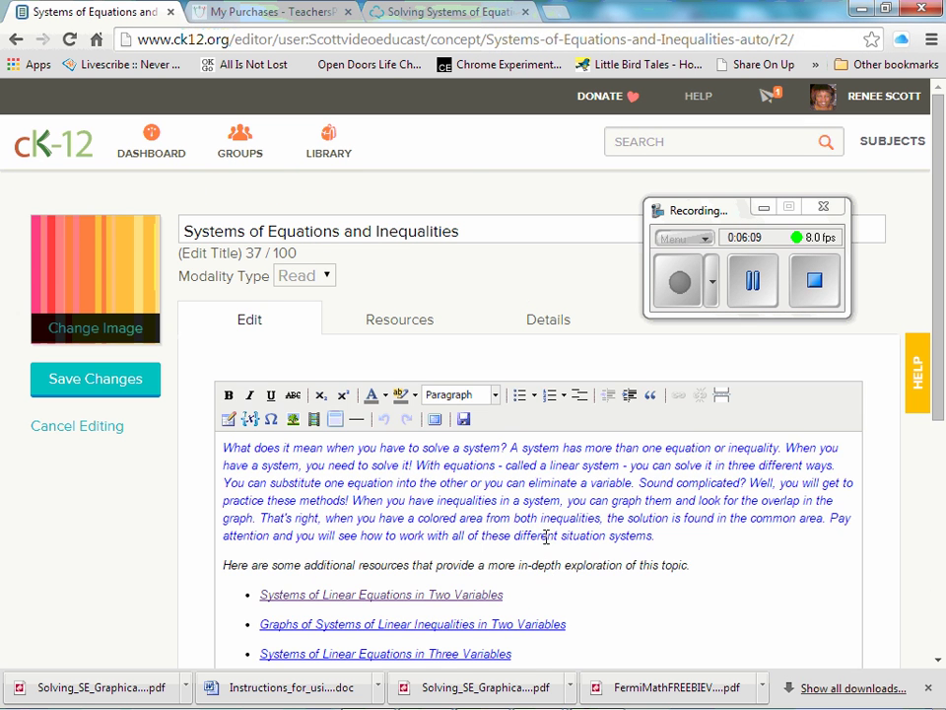
- Check the lesson's text and list of additional resource links in the editor, and save the lesson again
{"action": "scroll", "coordinate": [538, 470], "scroll_direction": "down", "scroll_amount": 2}
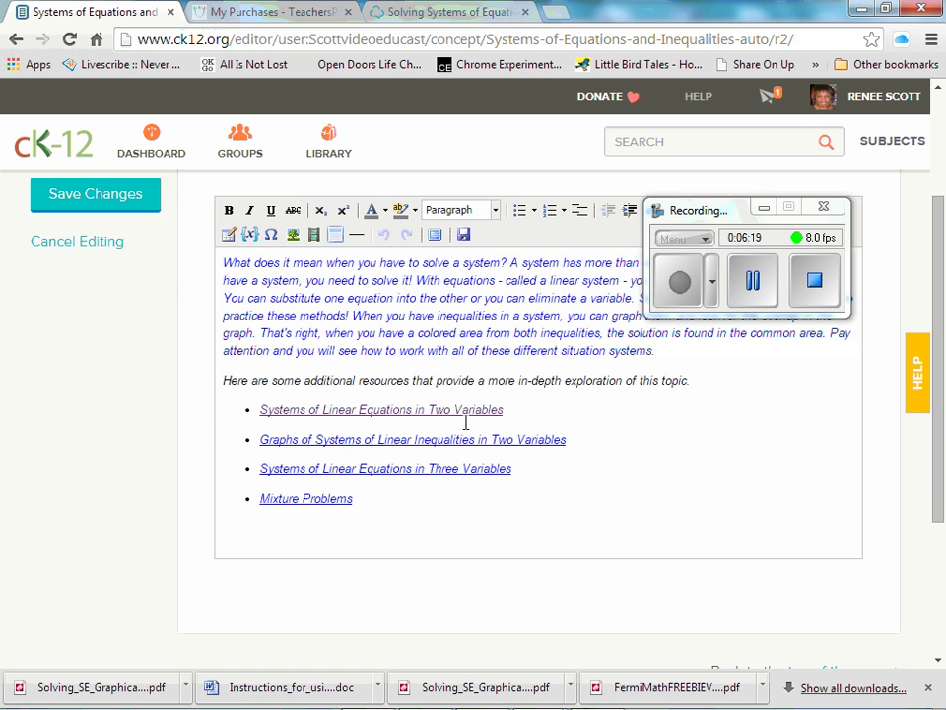
{"action": "scroll", "coordinate": [466, 422], "scroll_direction": "up", "scroll_amount": 2}
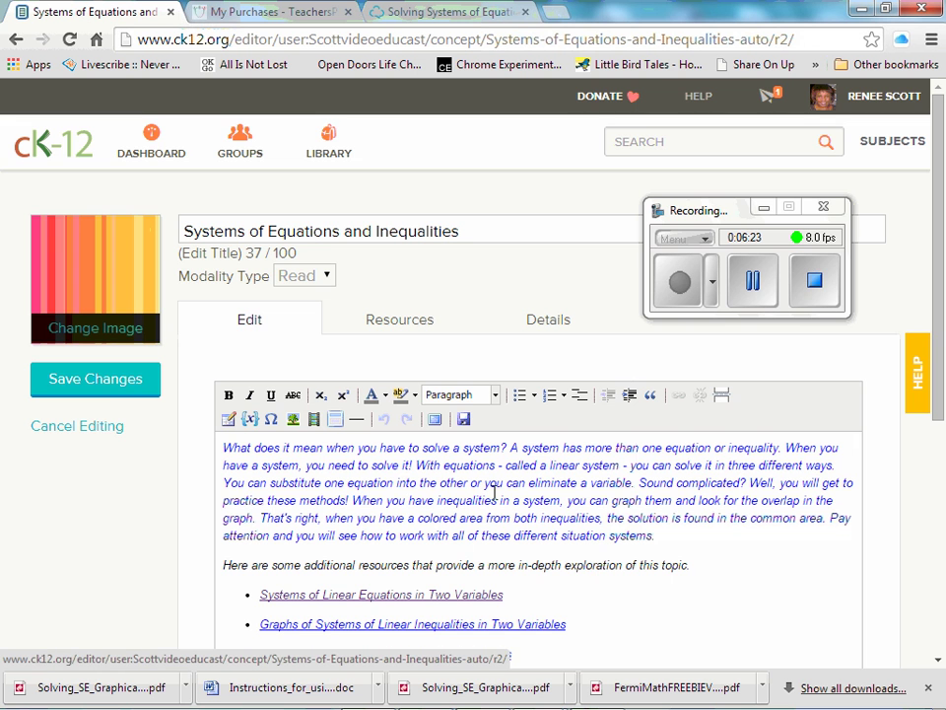
{"action": "left_click", "coordinate": [111, 384]}
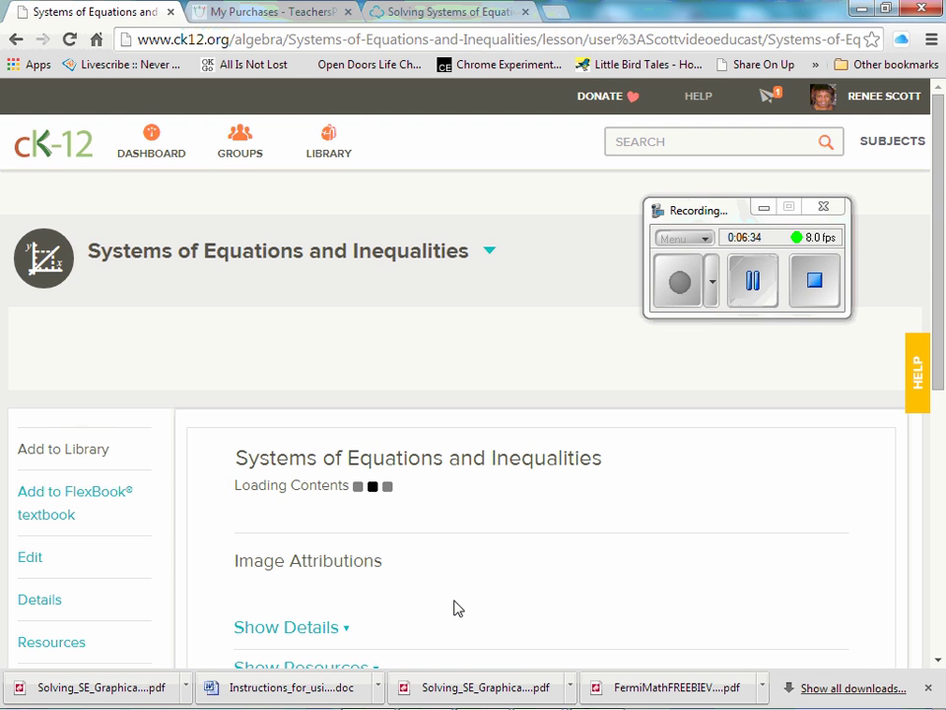
- Review the saved Systems of Equations and Inequalities lesson page and show its available download formats
{"action": "scroll", "coordinate": [426, 473], "scroll_direction": "down", "scroll_amount": 1}
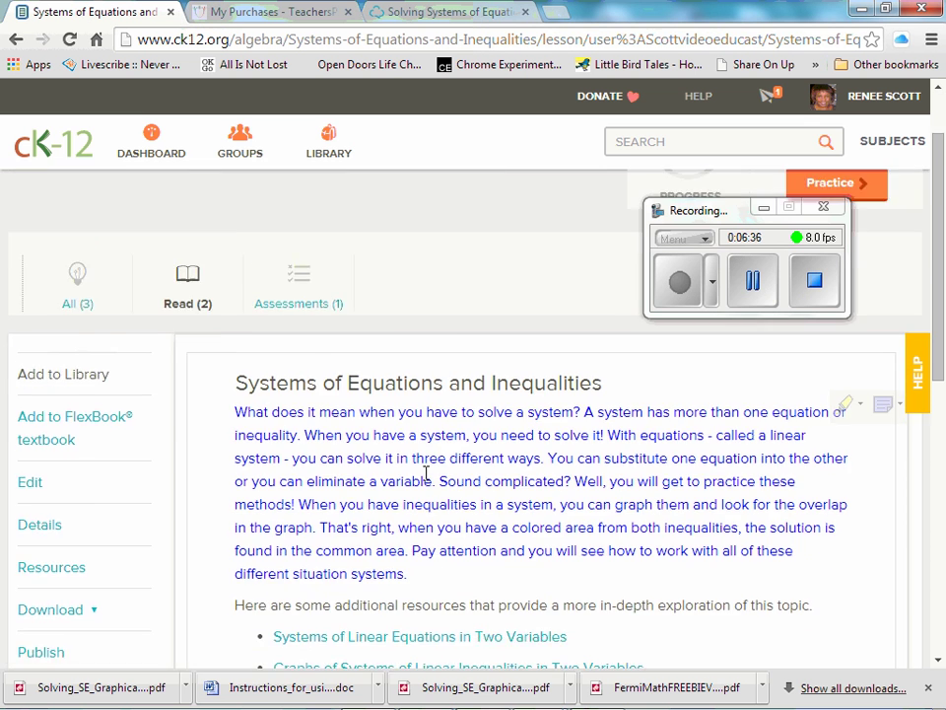
{"action": "scroll", "coordinate": [409, 503], "scroll_direction": "down", "scroll_amount": 2}
{"action": "scroll", "coordinate": [399, 522], "scroll_direction": "up", "scroll_amount": 4}
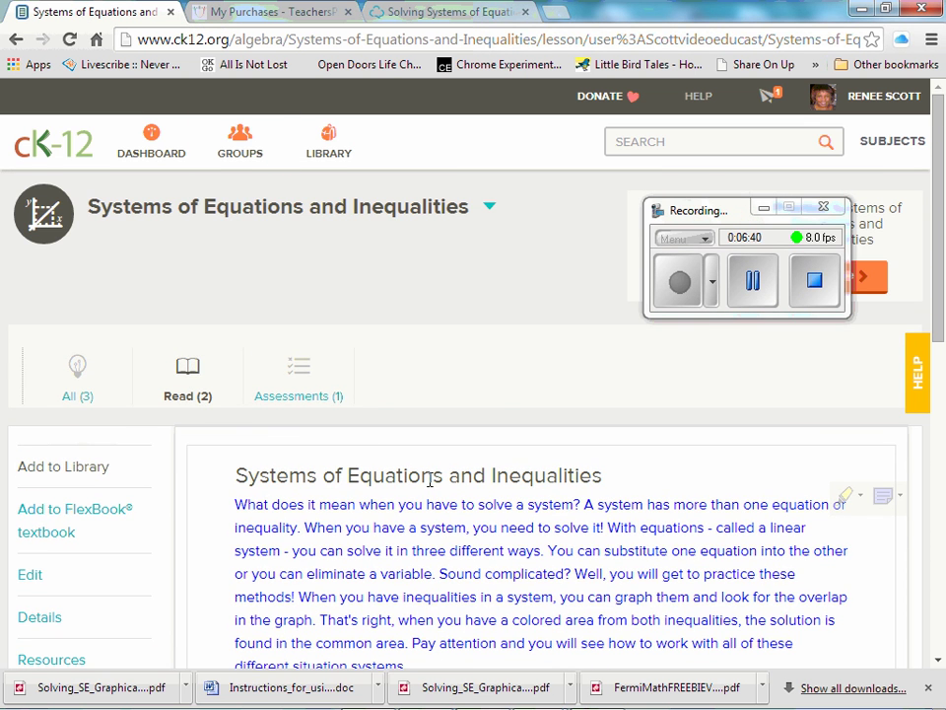
{"action": "scroll", "coordinate": [429, 481], "scroll_direction": "down", "scroll_amount": 1}
{"action": "scroll", "coordinate": [375, 393], "scroll_direction": "down", "scroll_amount": 2}
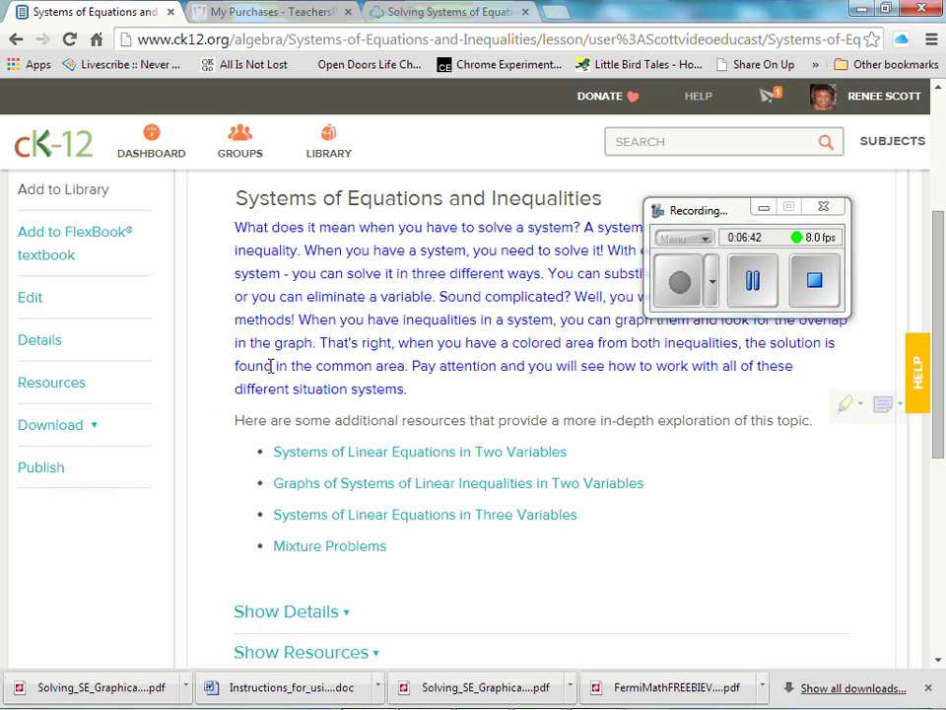
{"action": "left_click", "coordinate": [98, 434]}
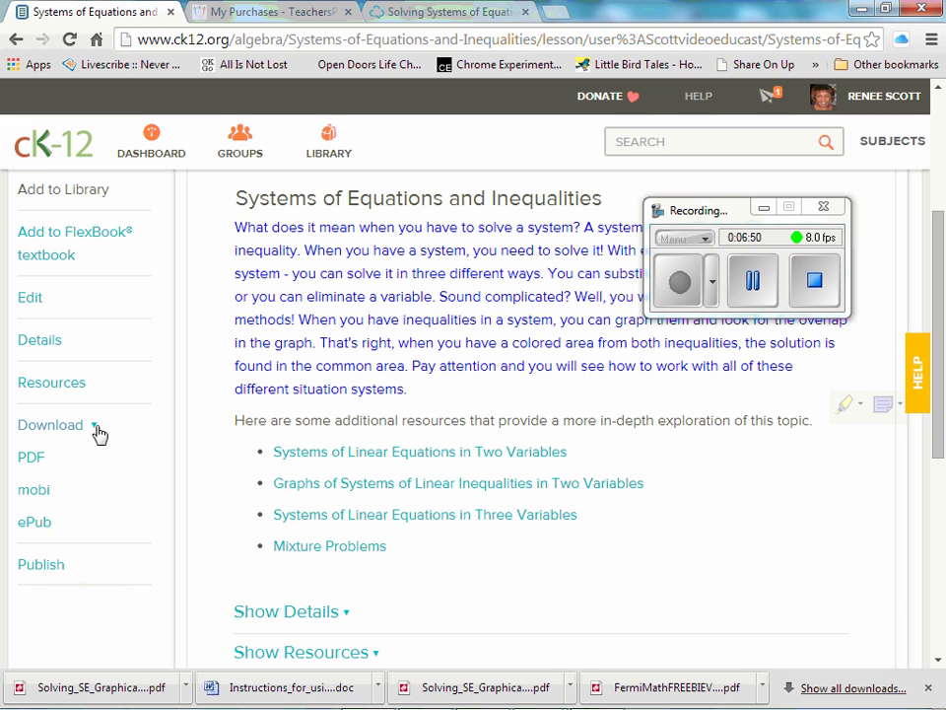
{"action": "left_click", "coordinate": [40, 567]}
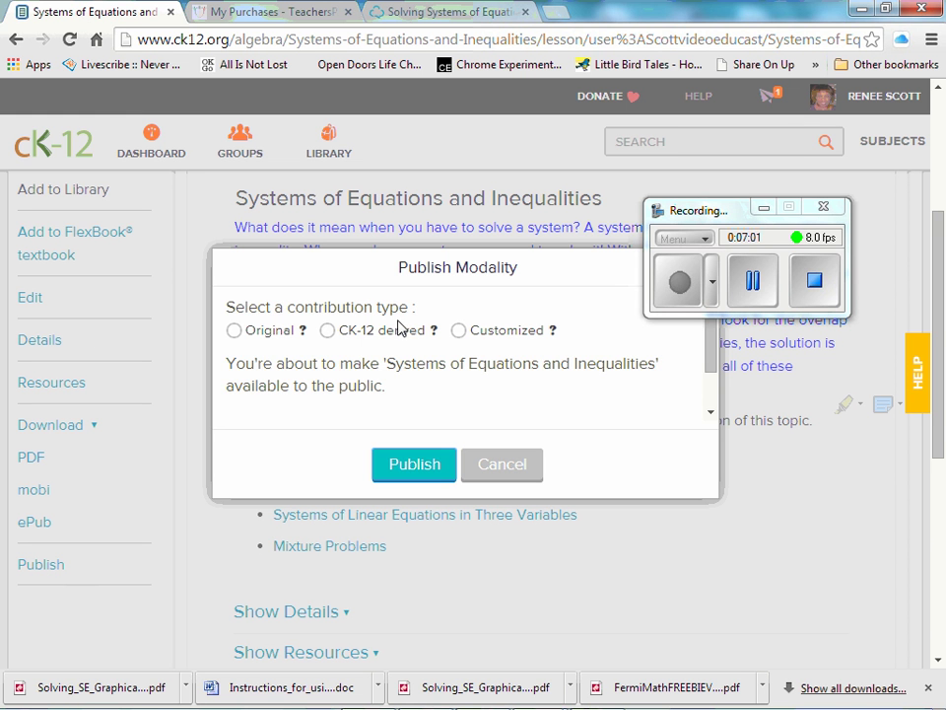
{"action": "left_click", "coordinate": [326, 333]}
{"action": "left_click", "coordinate": [459, 331]}
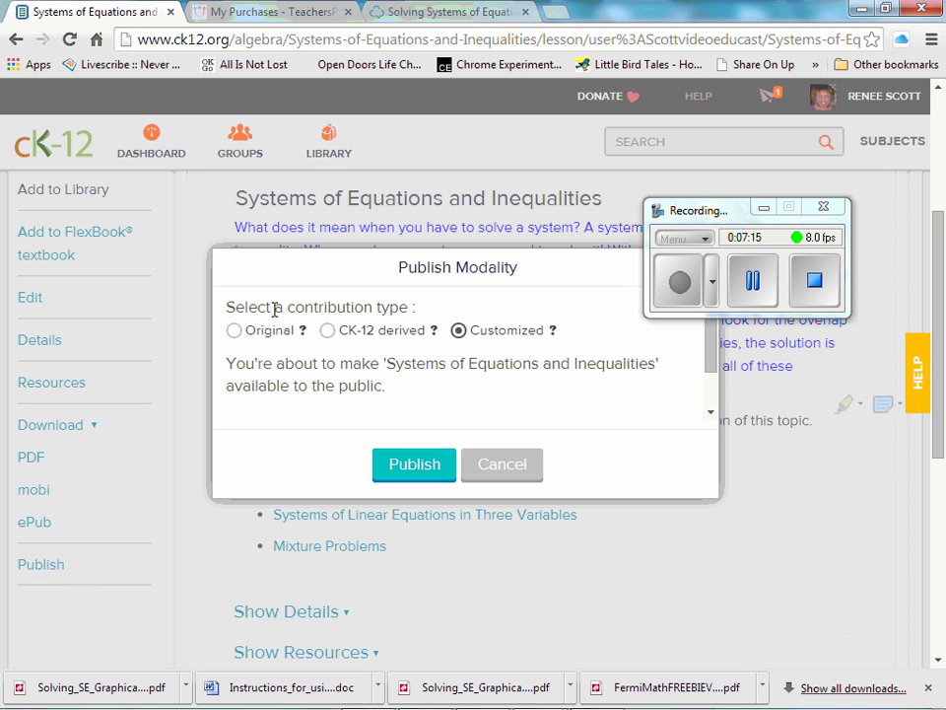
{"action": "left_click", "coordinate": [513, 472]}
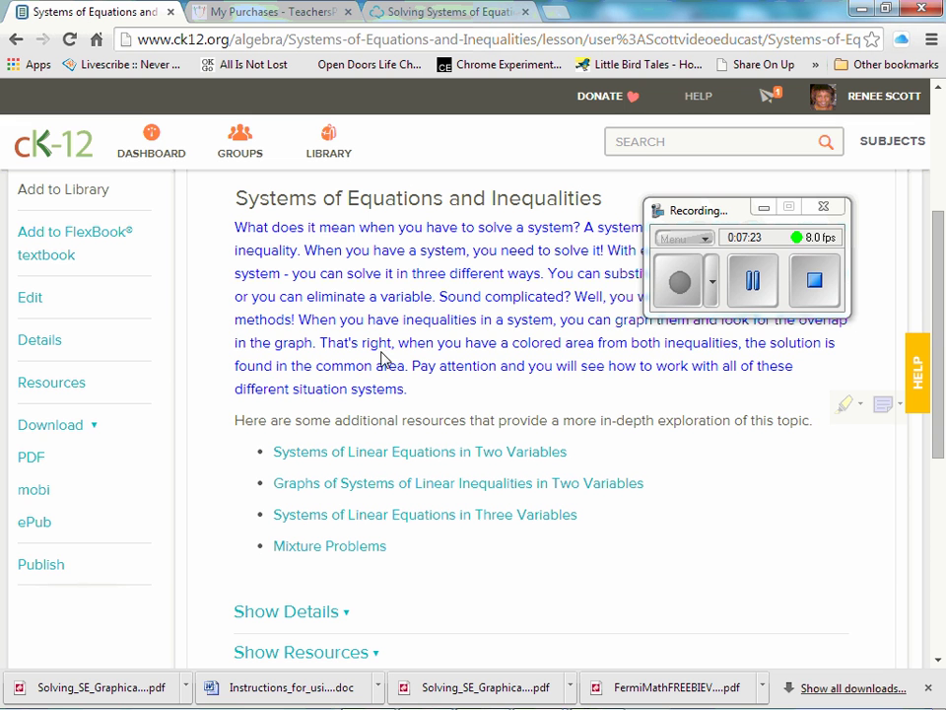